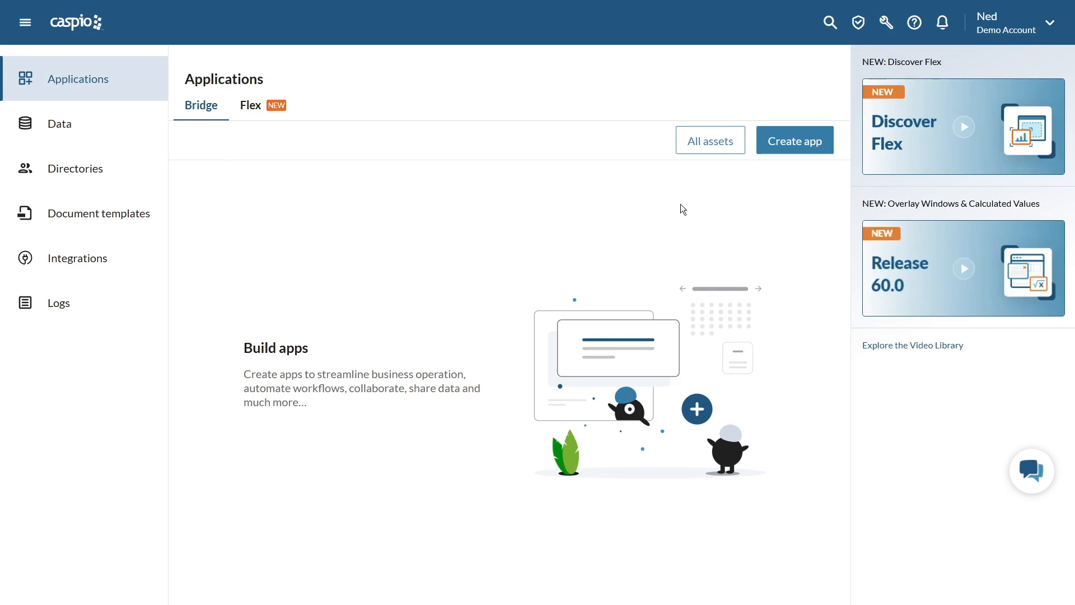
Create a blank Bridge app named Contact Management
left_click(777, 144)
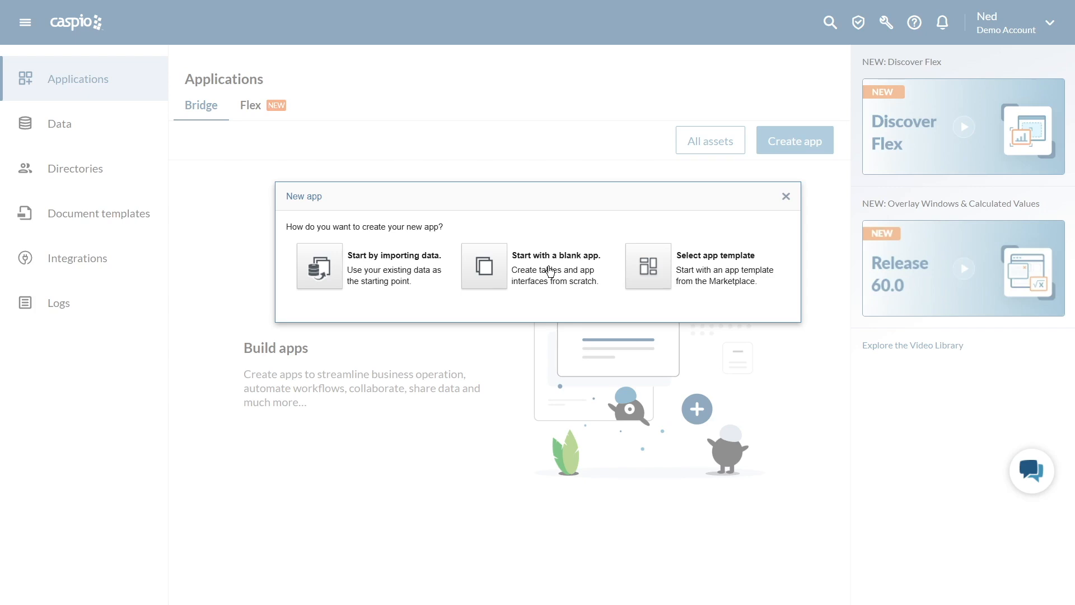
left_click(550, 272)
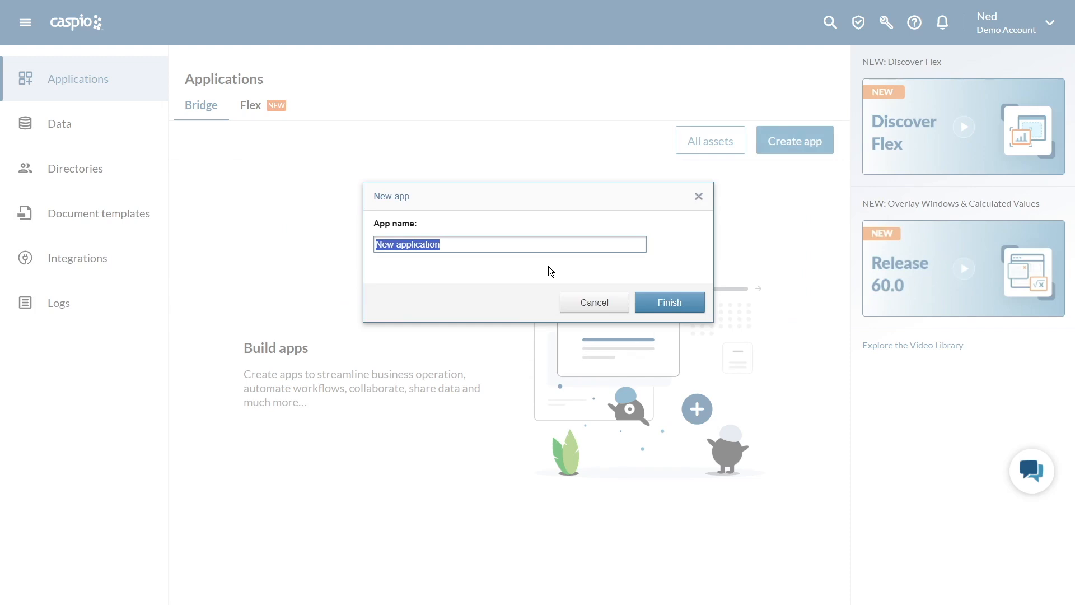
type("Contact Management")
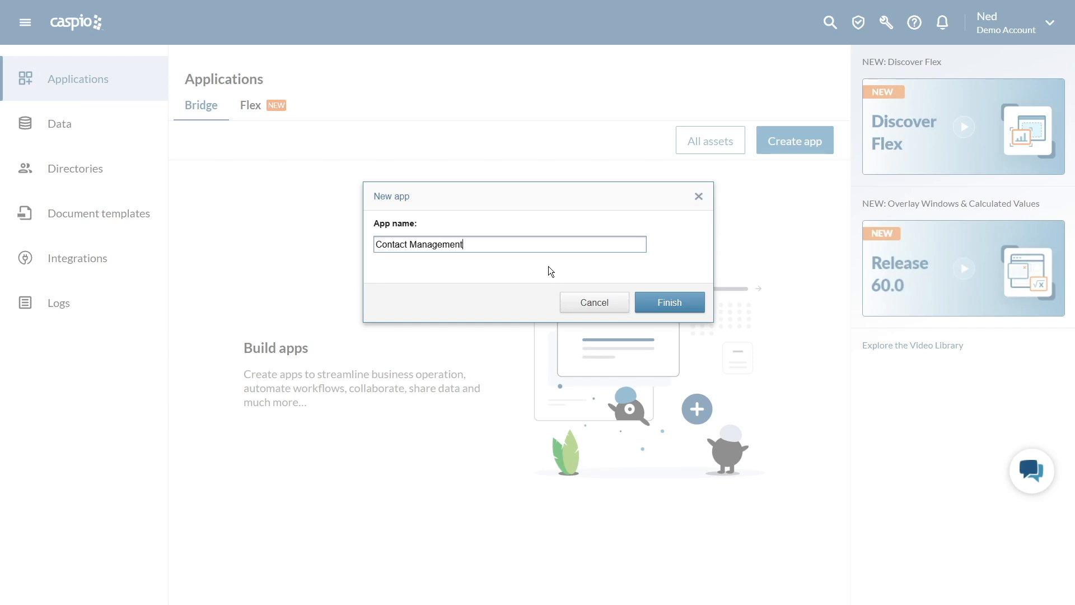
left_click(645, 303)
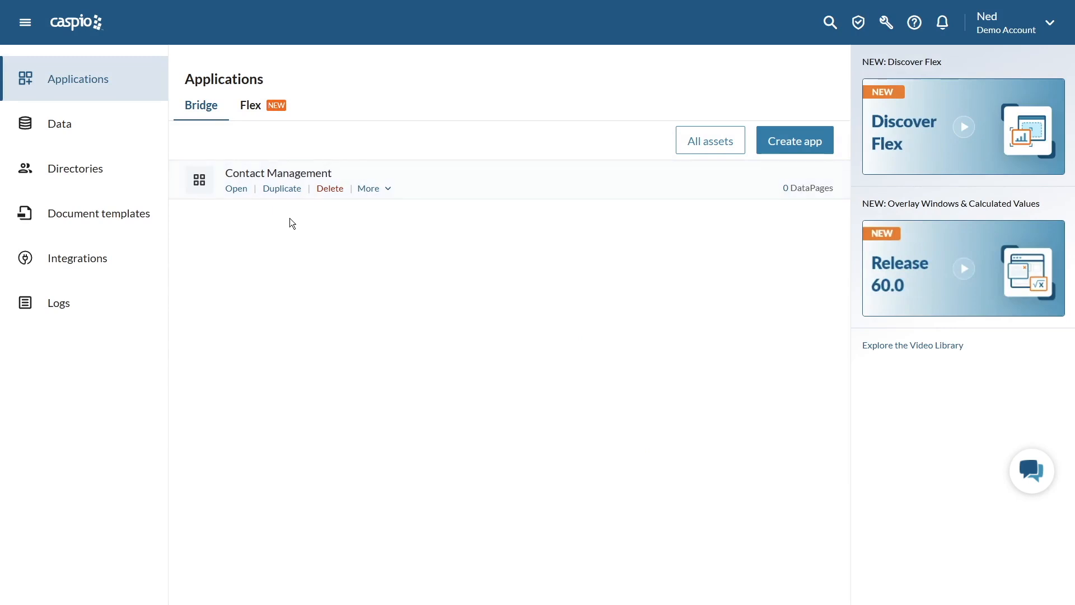
In the Contact Management app, start a new table with a Contact_ID field of data type GUID
left_click(235, 190)
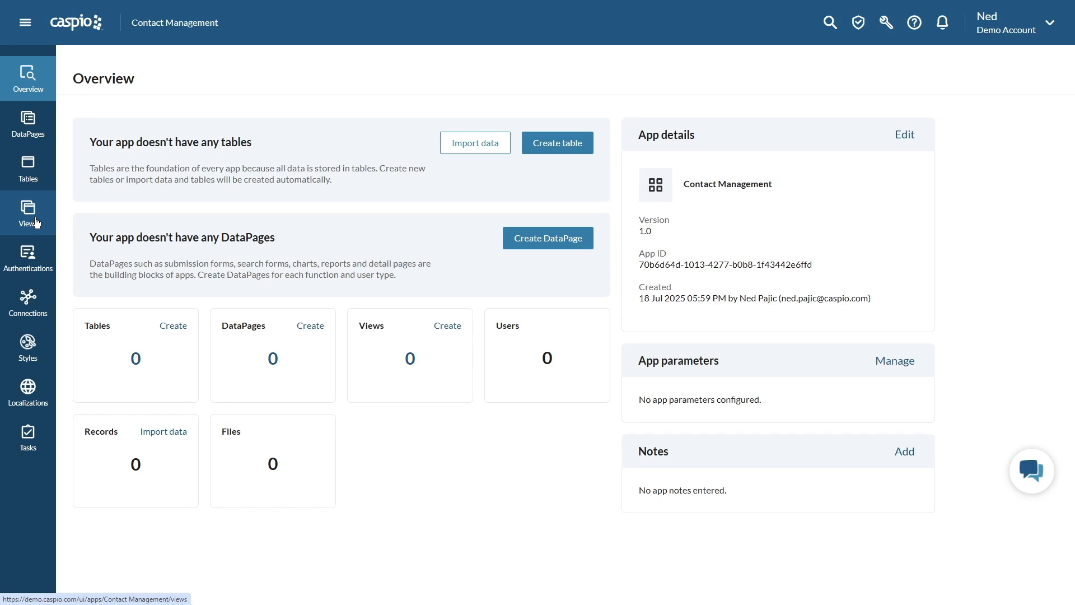
left_click(29, 171)
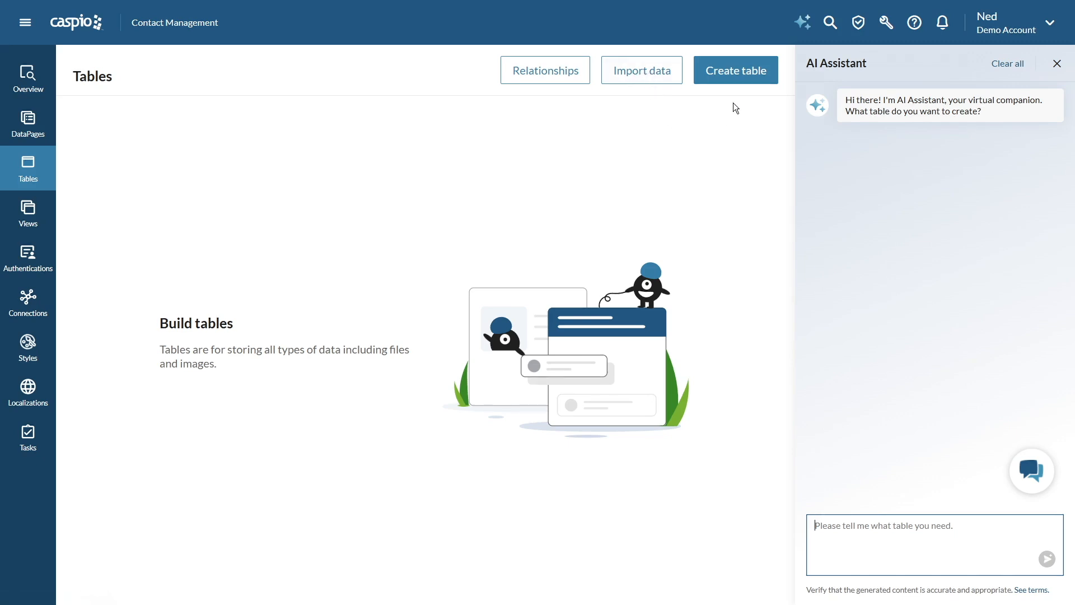
left_click(742, 73)
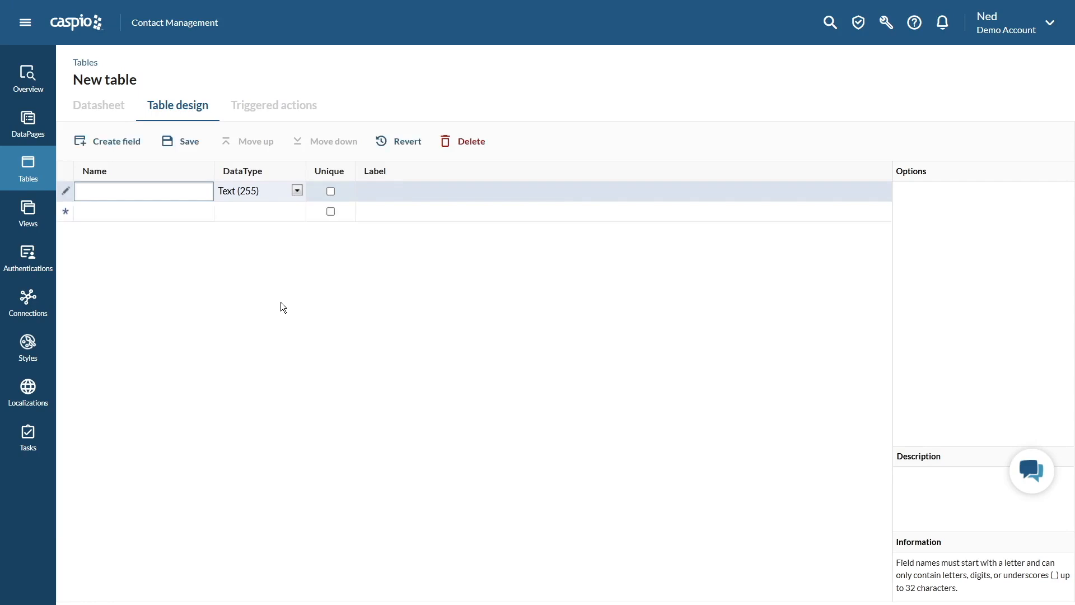
type("Contact_ID")
left_click(297, 191)
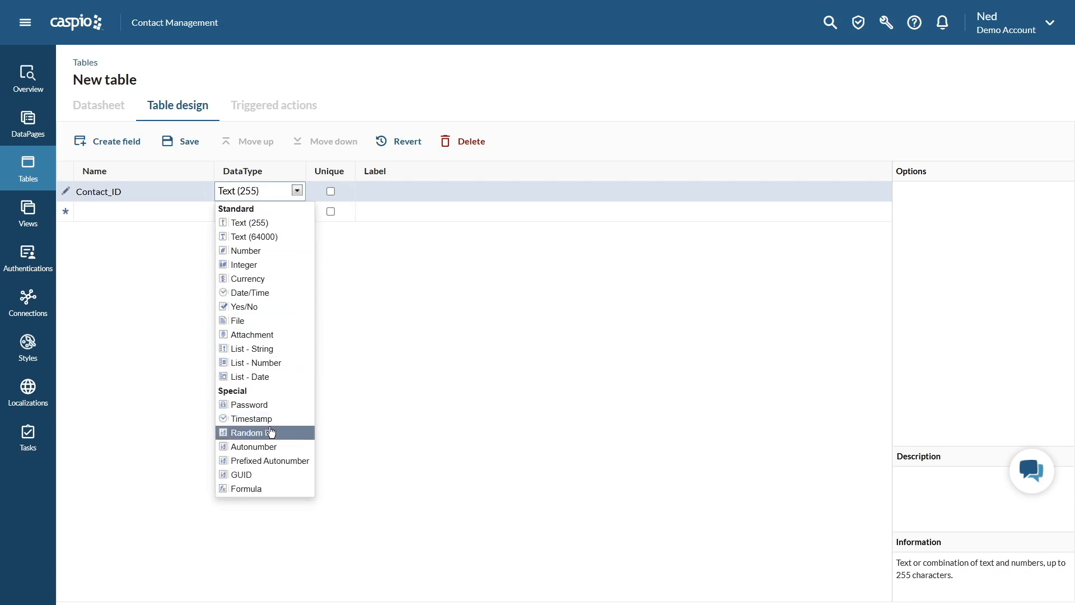
left_click(257, 476)
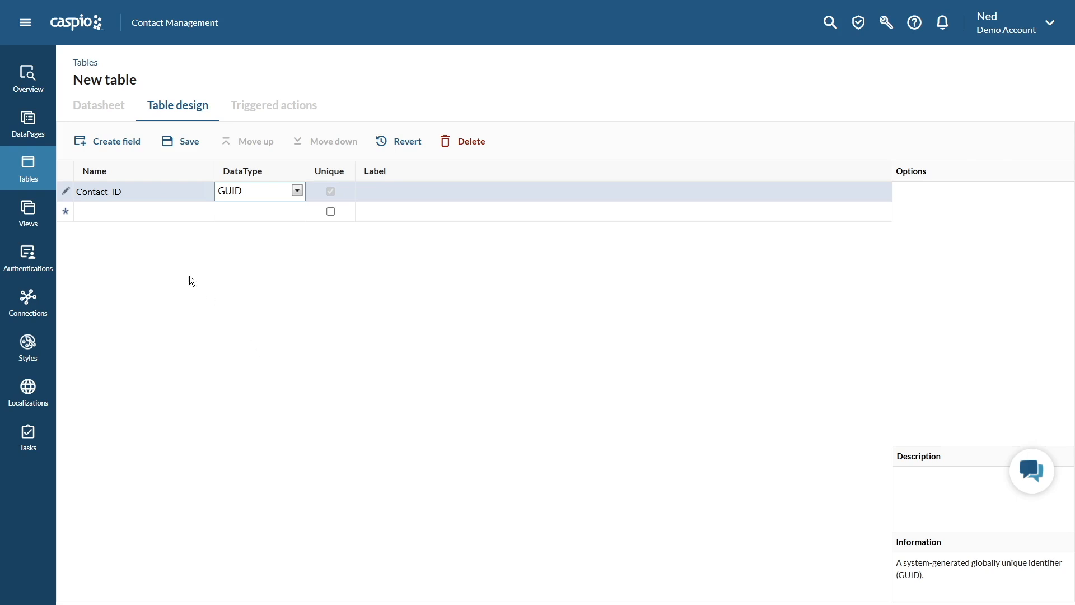
Add the fields Name, Email and Phone below Contact_ID as Text (255)
left_click(146, 213)
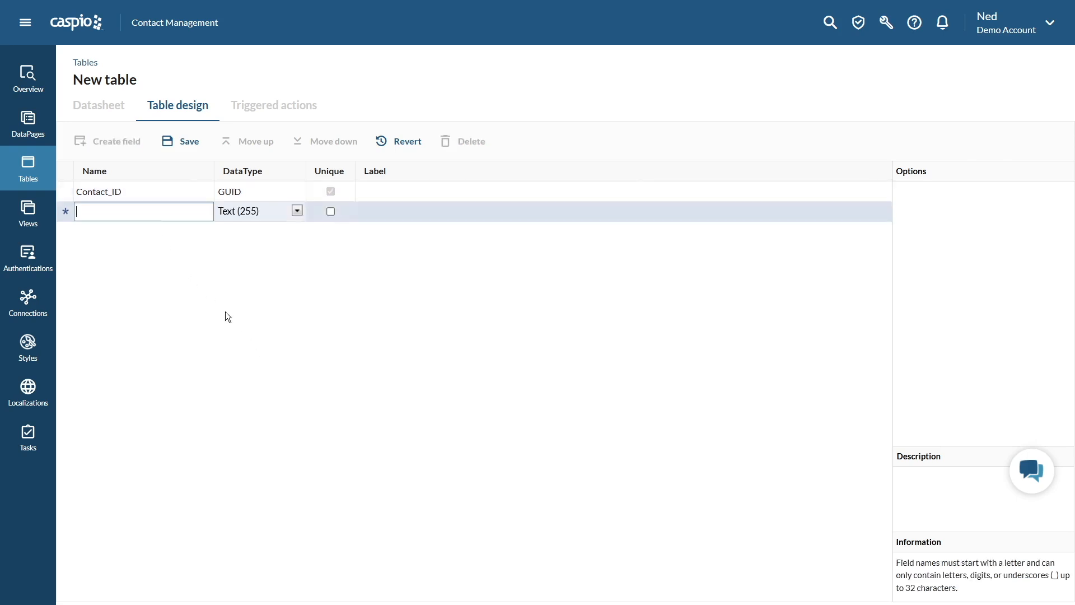
type("Name")
key("Return")
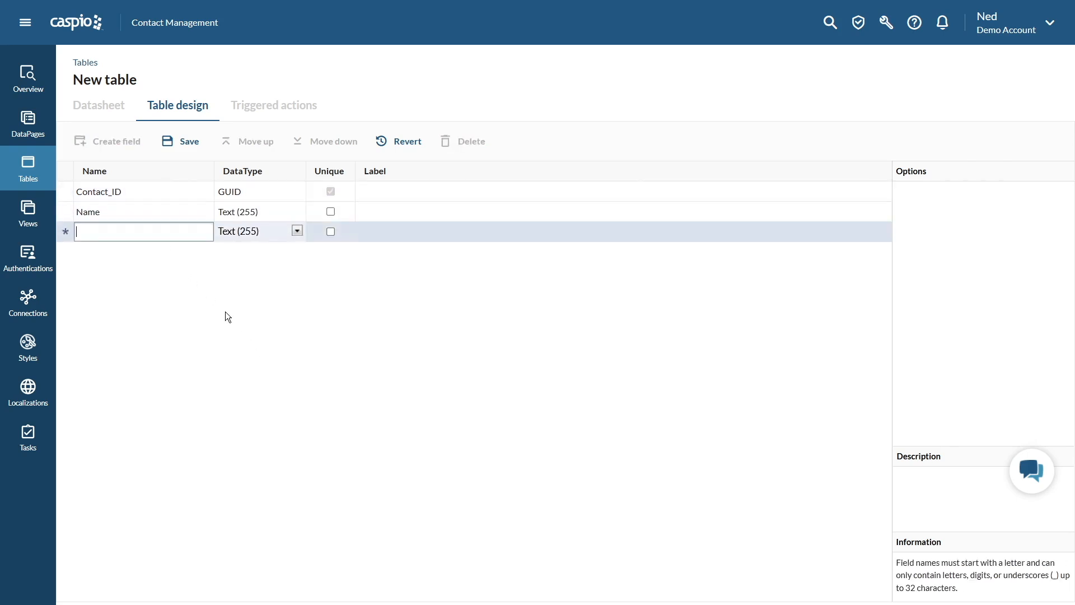
type("Email")
key("Tab")
key("Tab")
key("Tab")
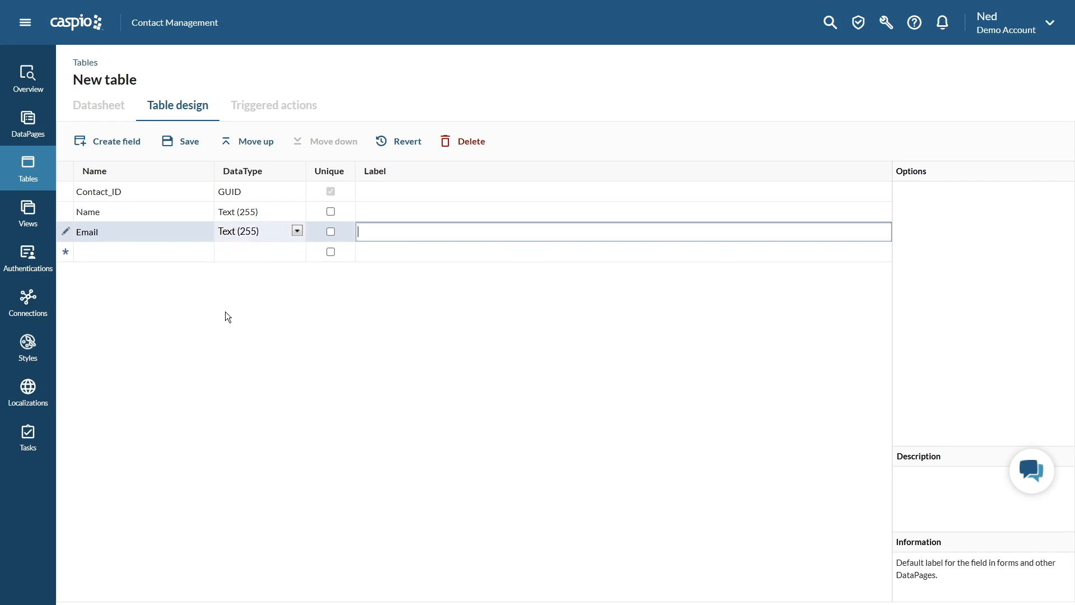
key("Return")
type("Phone")
key("Tab")
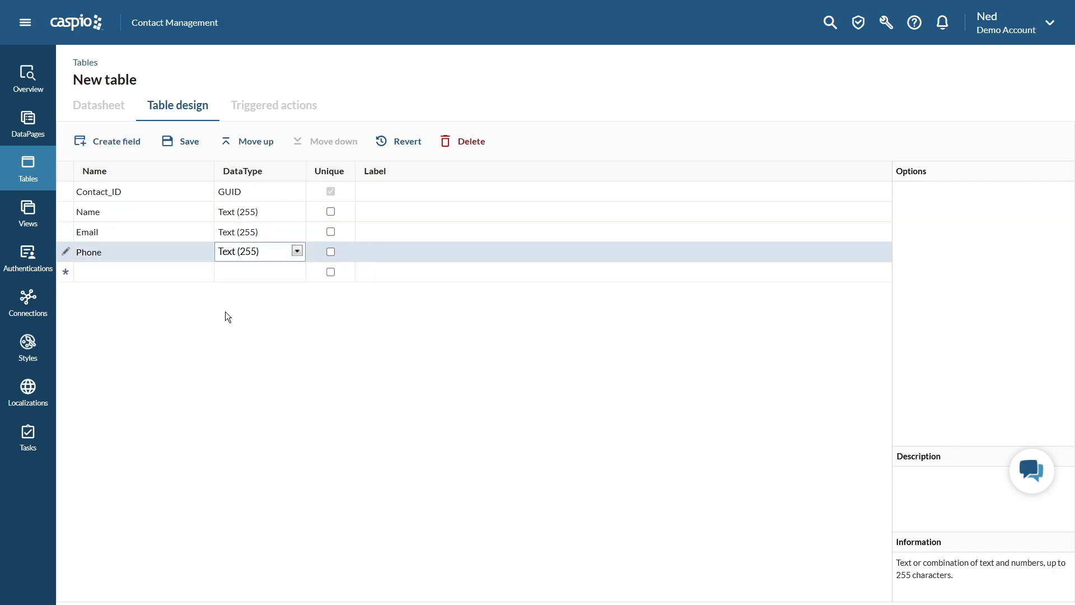
key("Return")
Add the address fields Address, City, State and Zip to the table as Text (255)
type("Address")
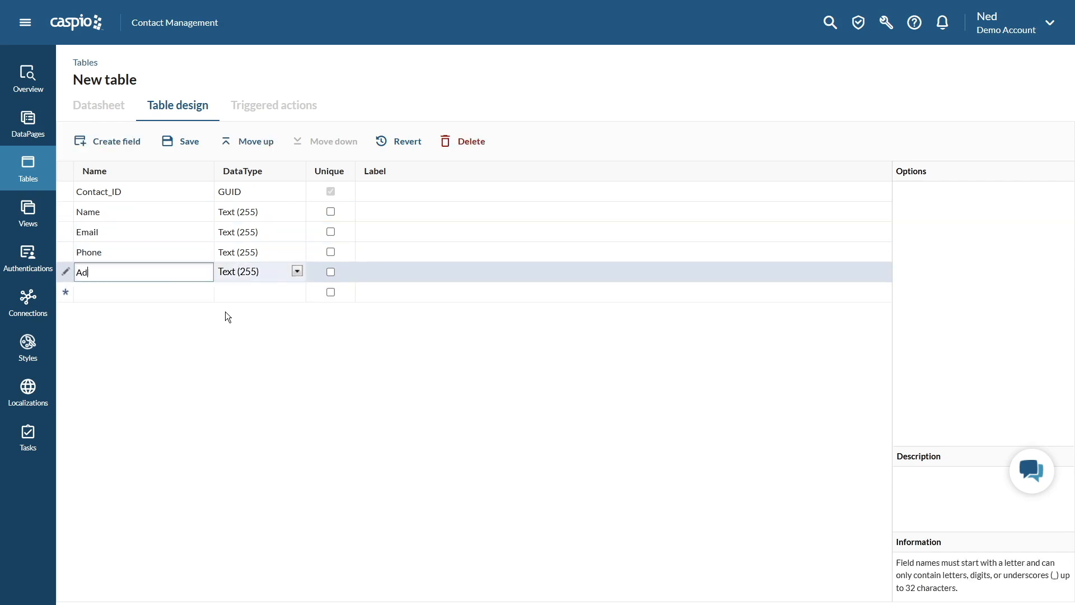
key("Tab")
key("Tab")
key("Return")
type("City")
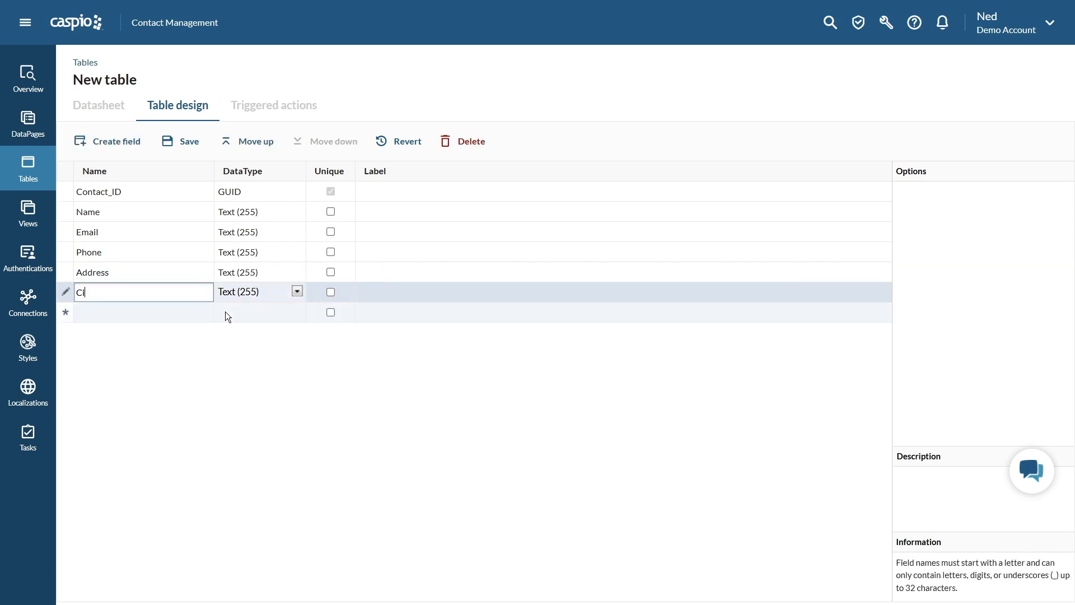
key("Tab")
key("Return")
type("State")
key("Tab")
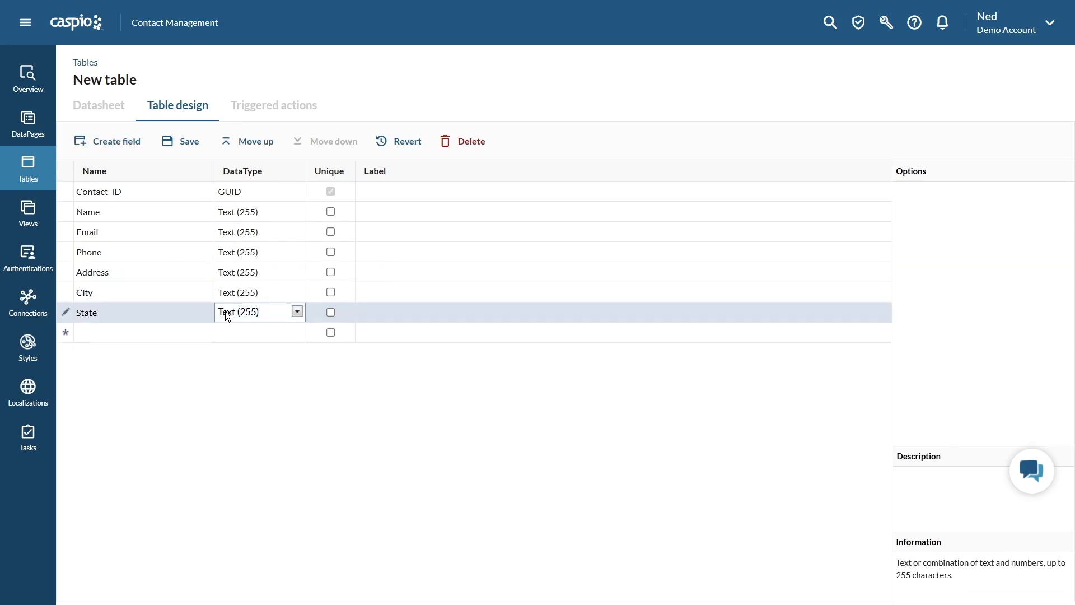
key("Return")
type("Zip")
key("Tab")
key("Return")
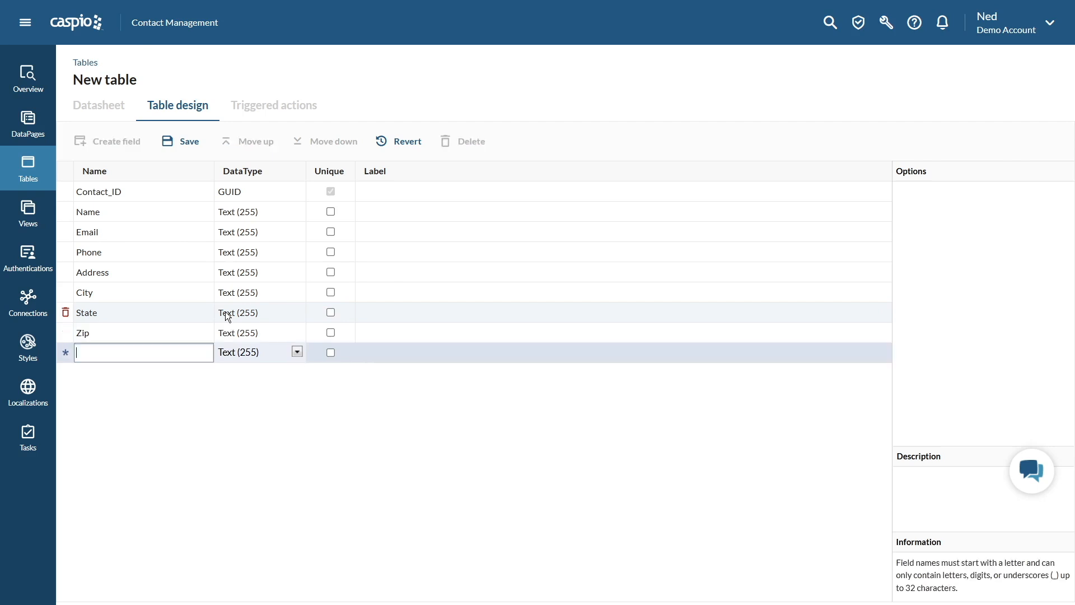
Add the fields Status and Follow_Up_Date below Zip, leaving both at the default data type
type("Status")
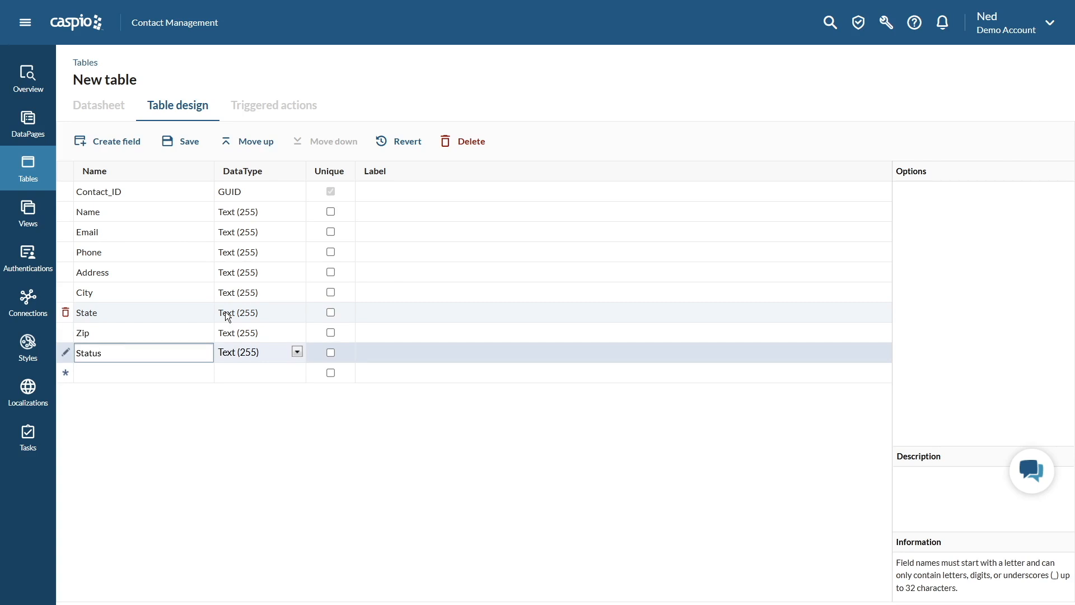
key("Tab")
key("Return")
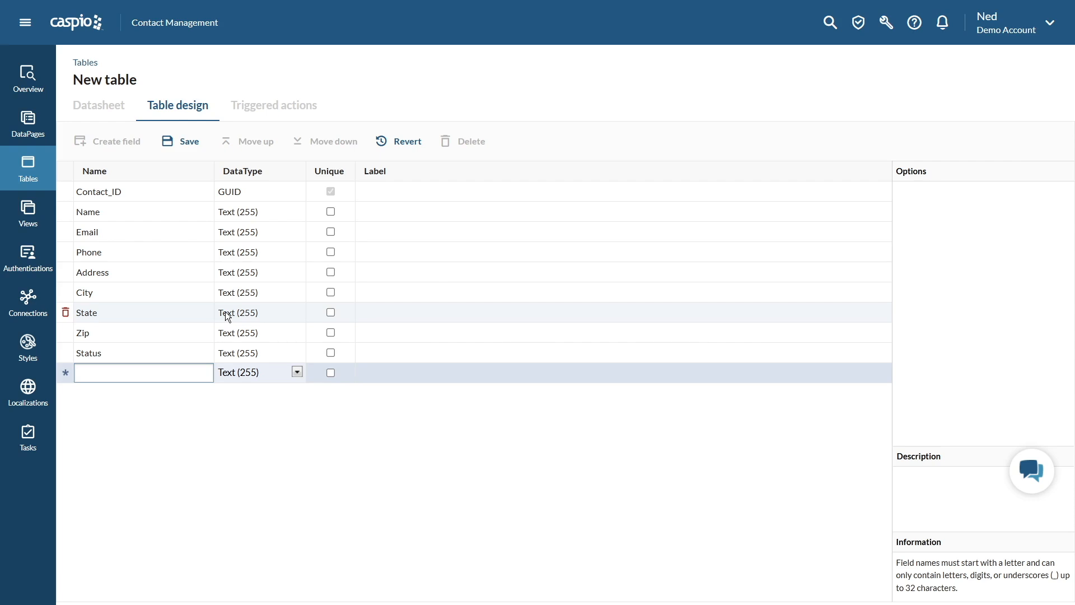
type("Follow_")
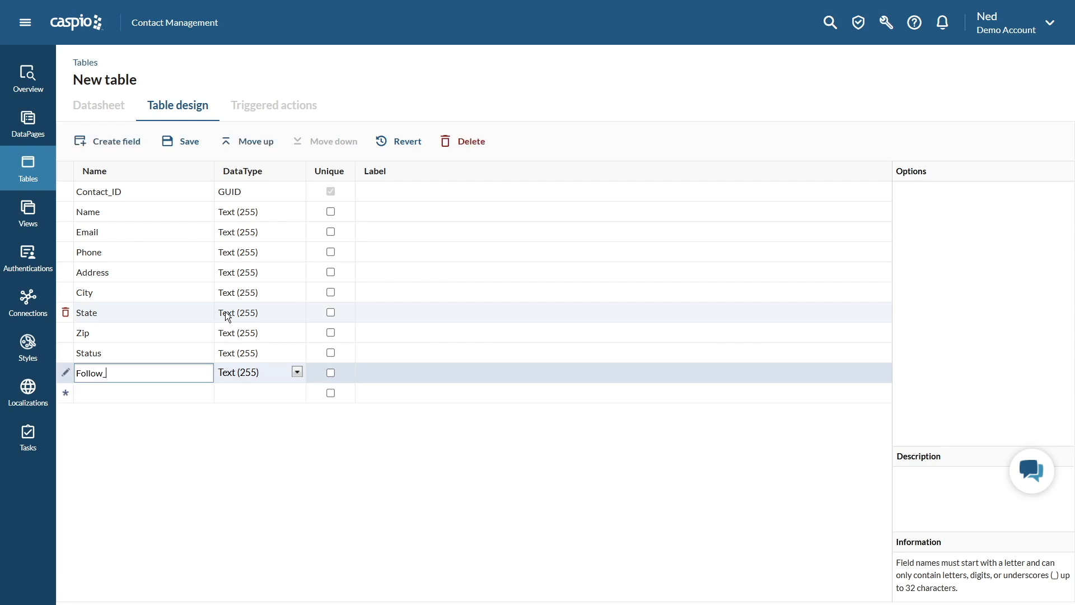
type("Up_Date")
key("Tab")
key("Tab")
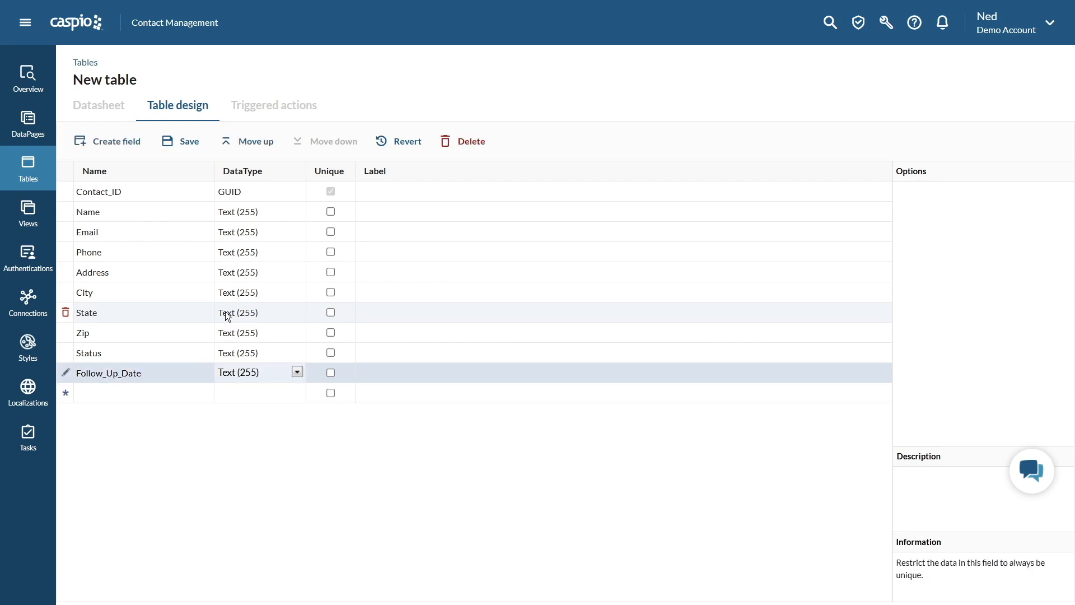
key("Return")
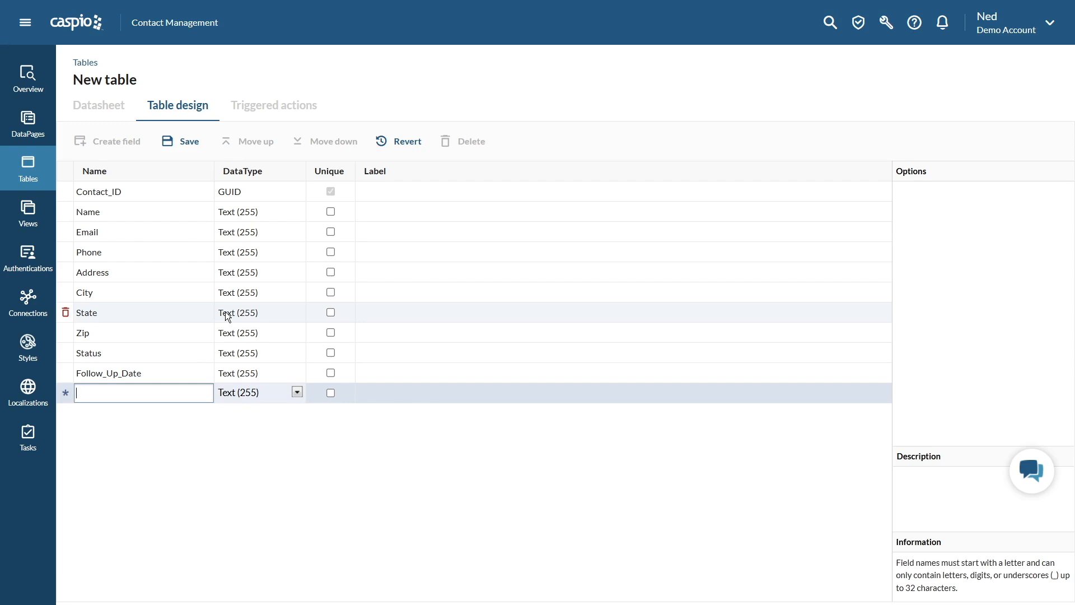
Add the fields Notes and Date_Created at the end of the table's field list
type("Notes")
key("Tab")
key("Tab")
key("Tab")
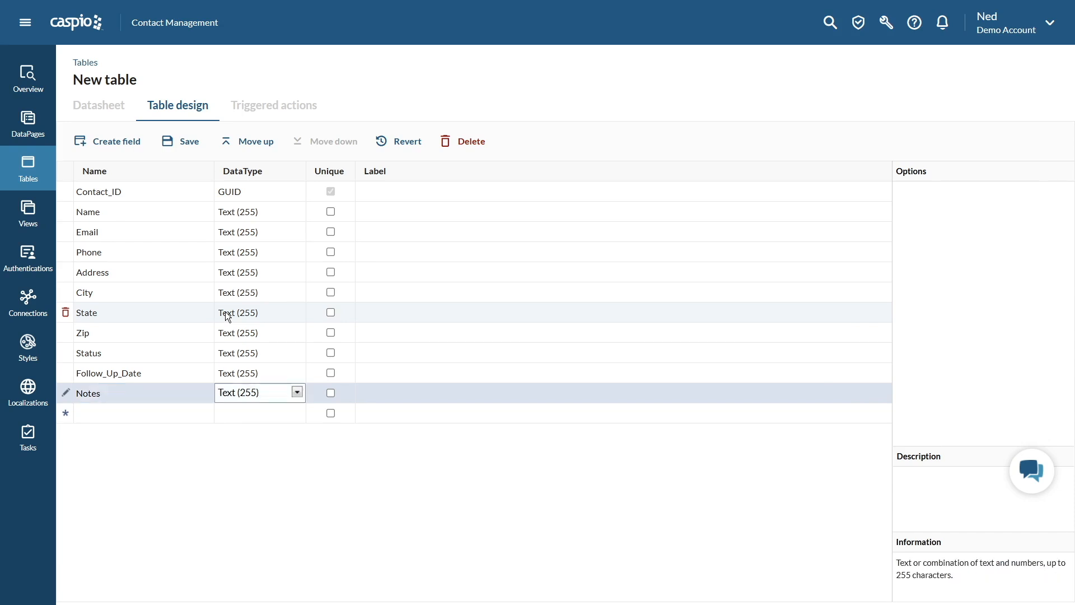
key("Return")
type("Date")
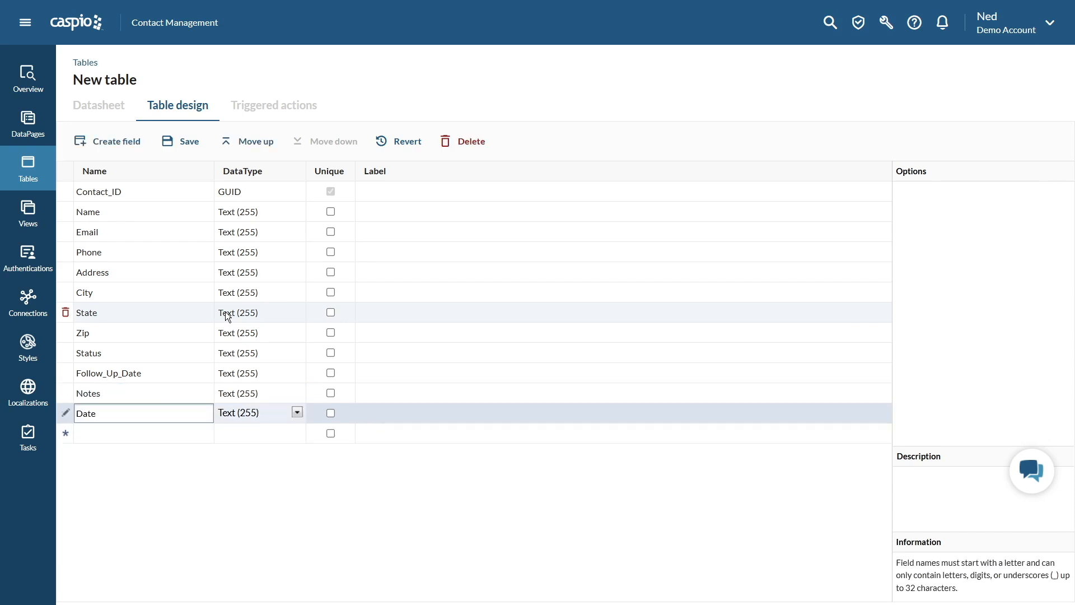
type("_Created")
key("BackSpace")
key("BackSpace")
key("BackSpace")
key("BackSpace")
type("ated")
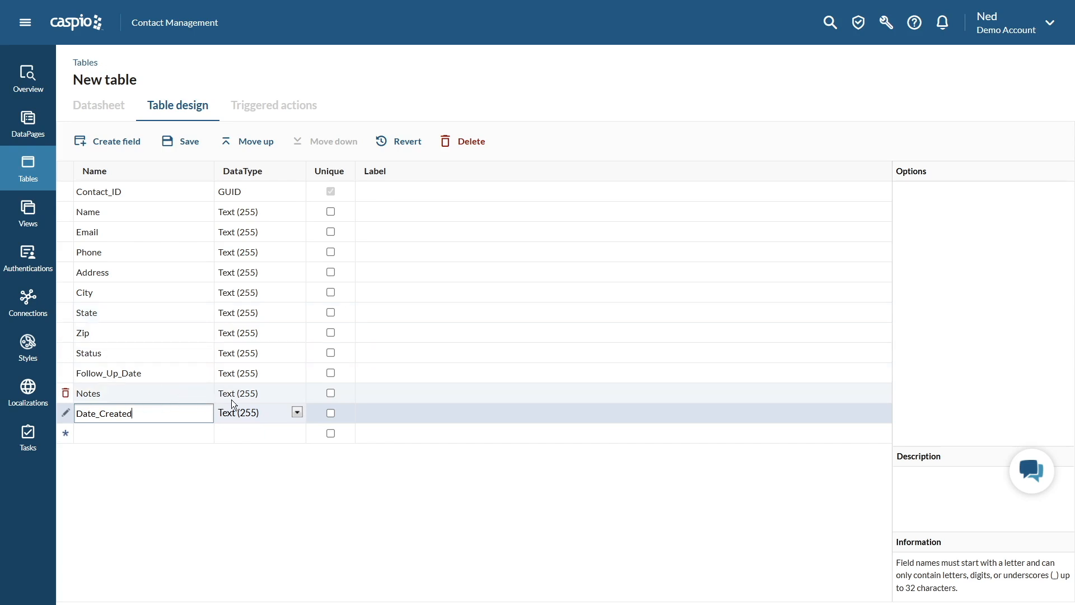
Set the data types of Notes to Text (64000), Date_Created to Timestamp and Follow_Up_Date to Date/Time
left_click(264, 395)
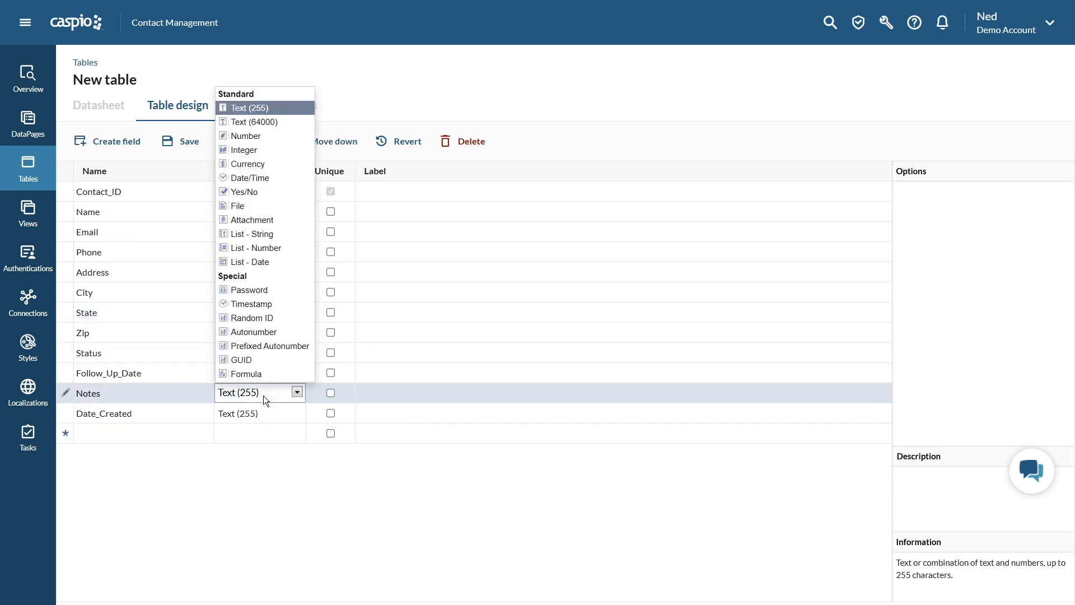
left_click(271, 122)
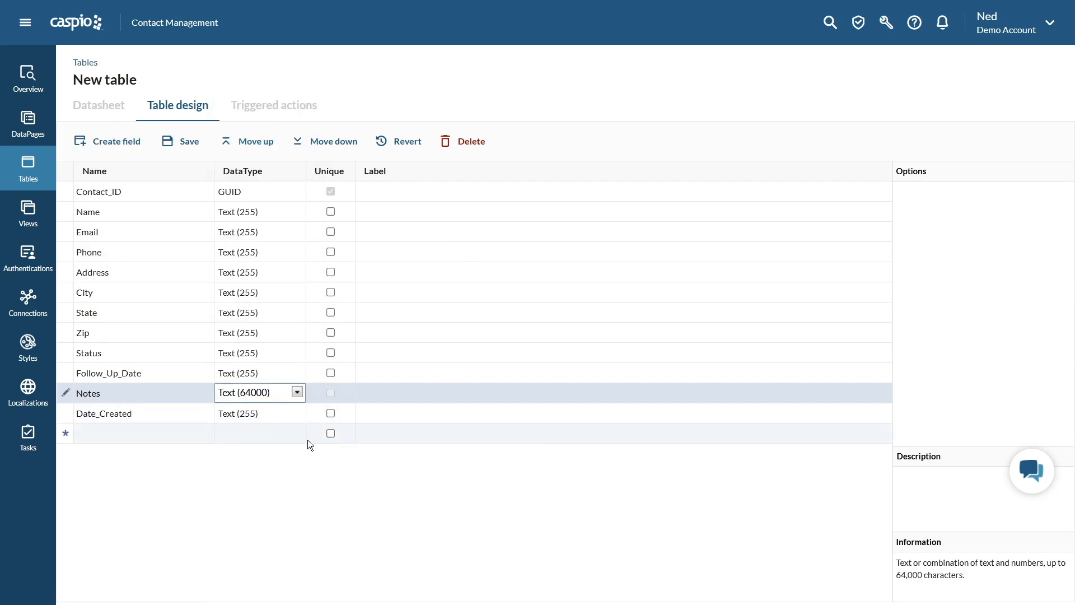
left_click(258, 413)
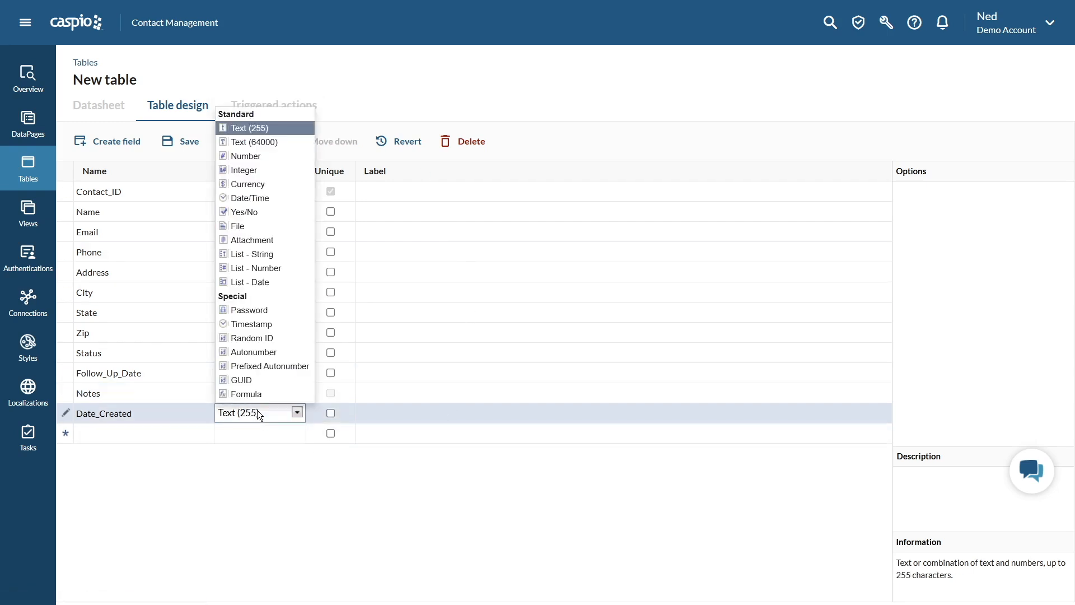
left_click(252, 326)
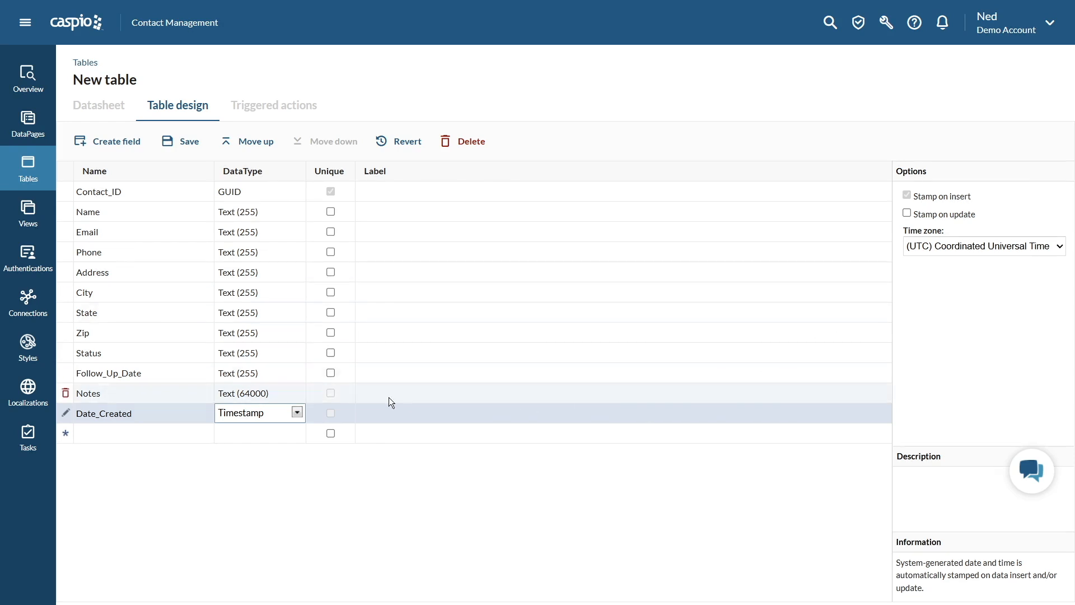
left_click(246, 372)
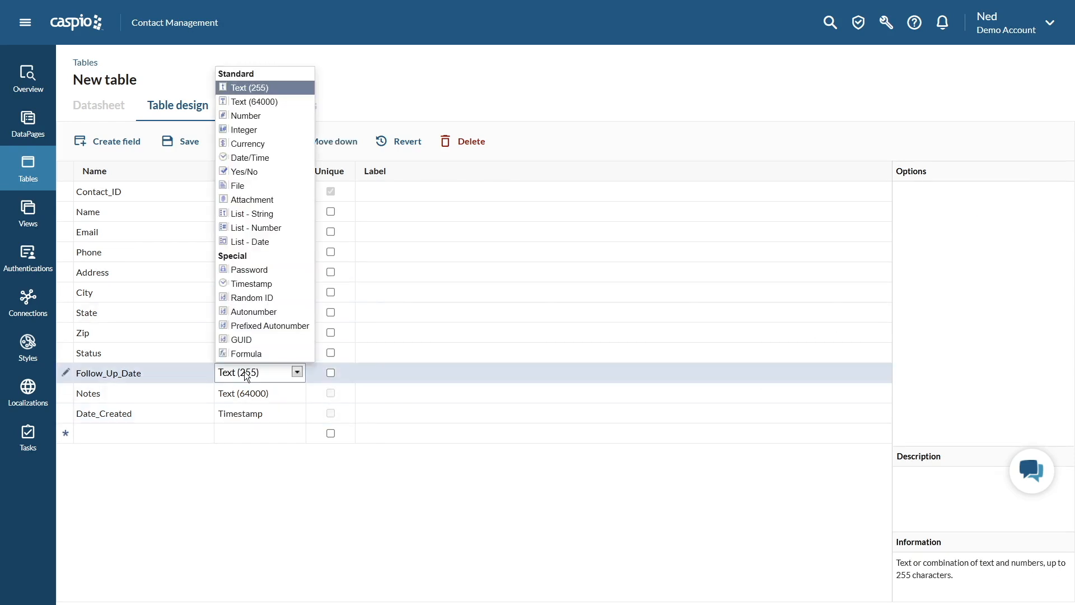
left_click(271, 159)
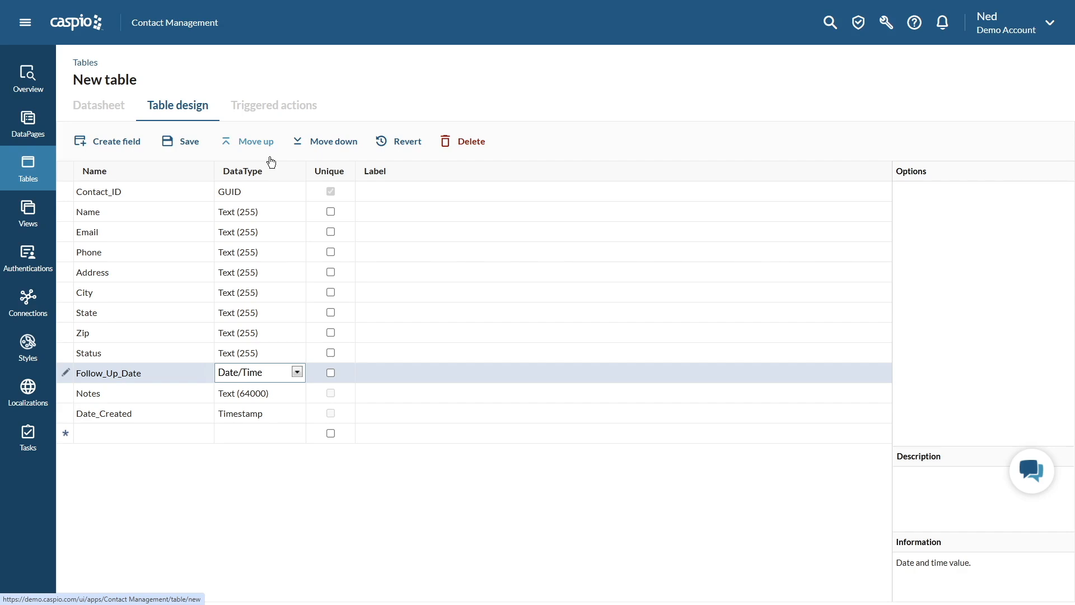
Save the new table under the name bridge_tbl_cm_contacts
left_click(191, 144)
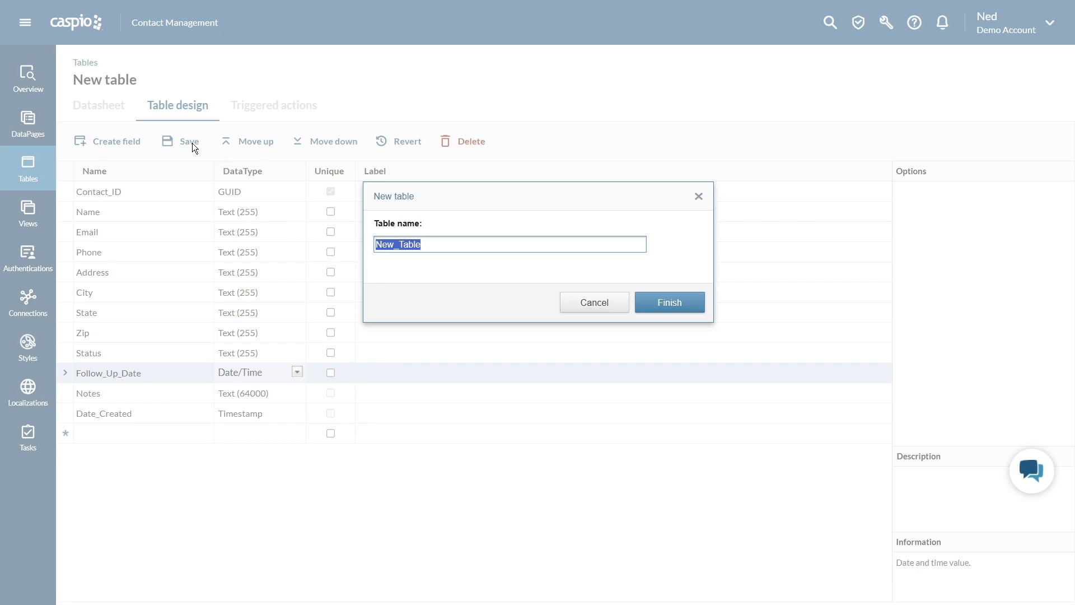
type("bridge_tbl_cm_contacts")
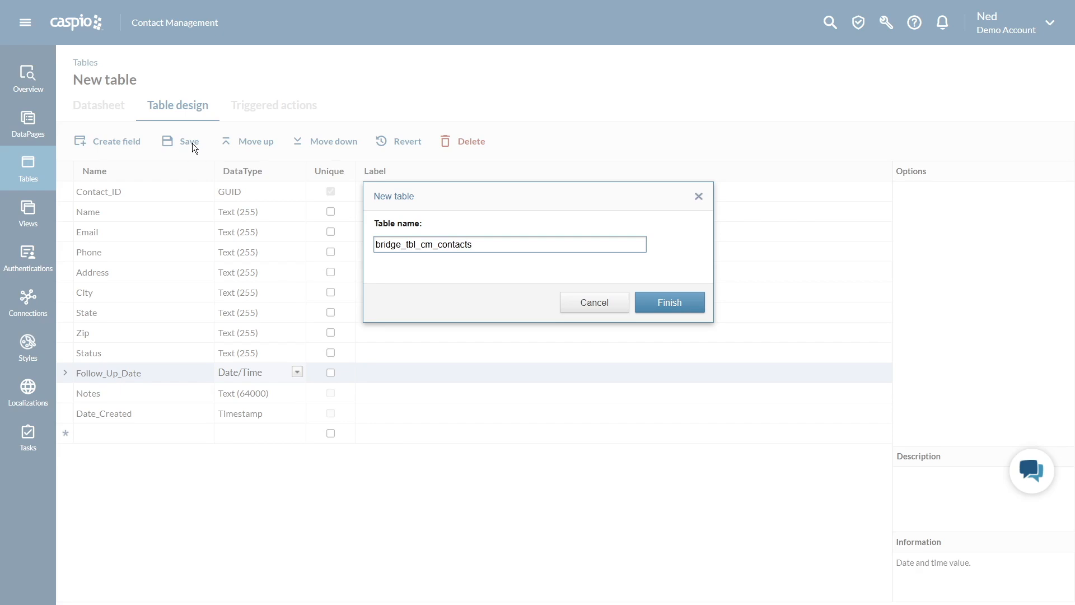
left_click(660, 304)
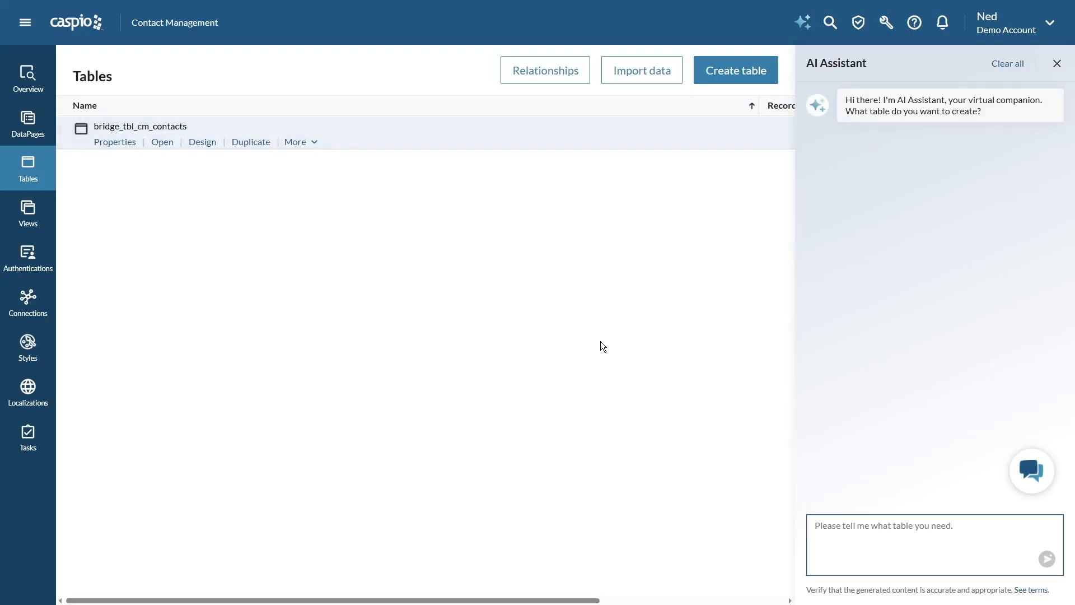
Start a new table and add the fields User_ID and Name, leaving both at the default data type
left_click(723, 79)
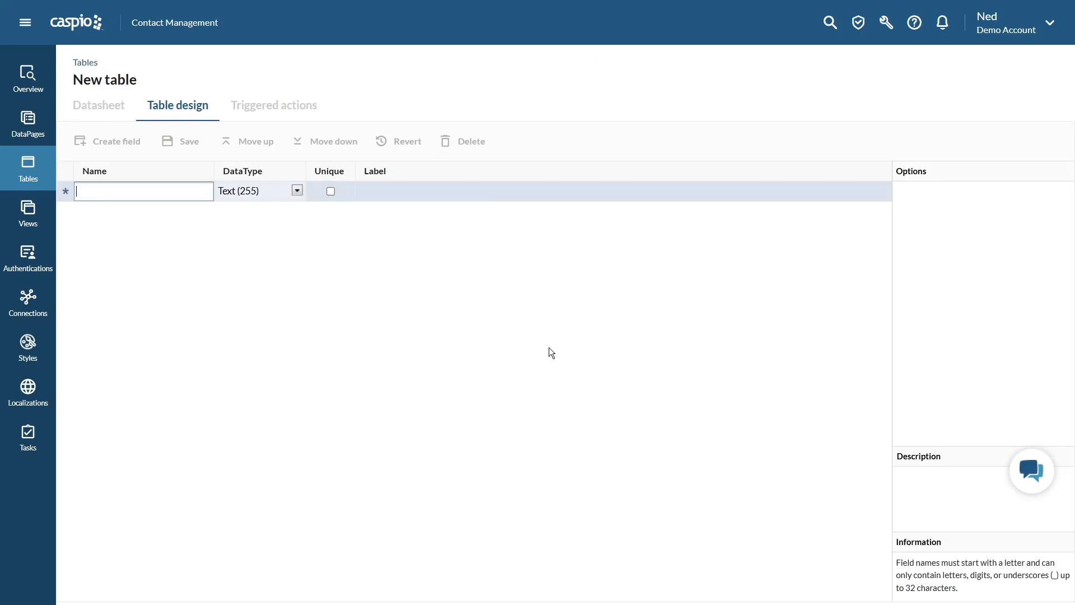
type("User_")
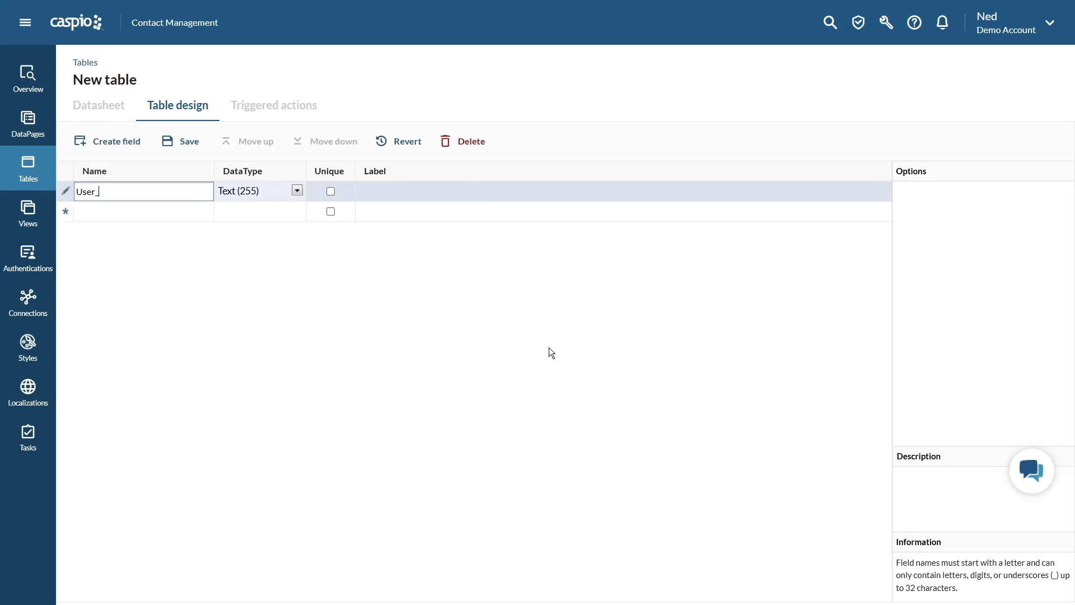
type("ID")
key("Tab")
key("Tab")
key("Tab")
key("Tab")
type("Na")
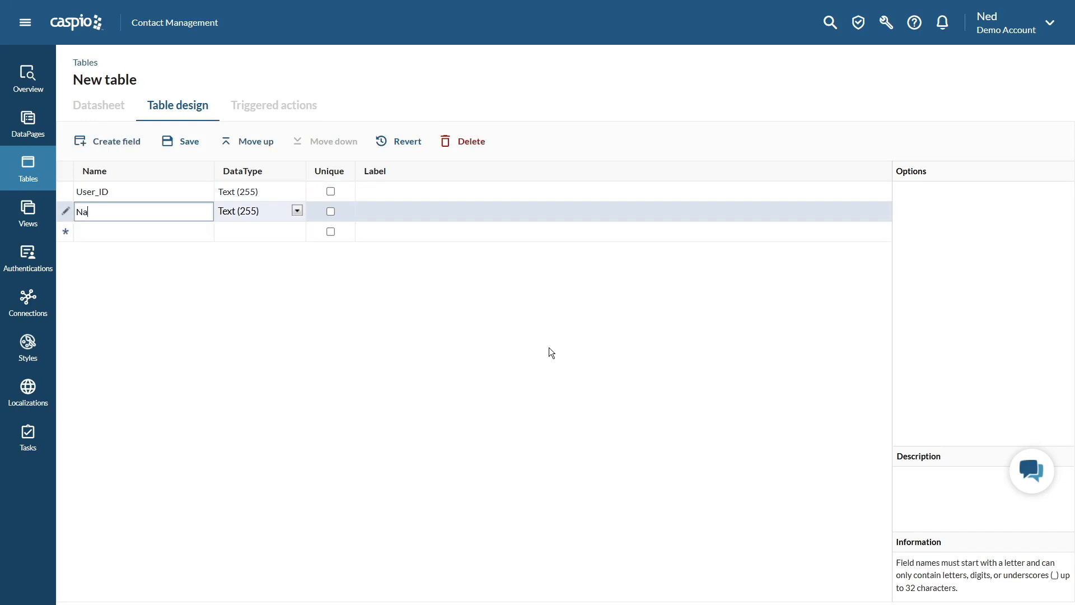
type("me")
key("Tab")
key("Tab")
key("Tab")
key("Tab")
Add the fields Email and Password below Name in the new table
type("Em")
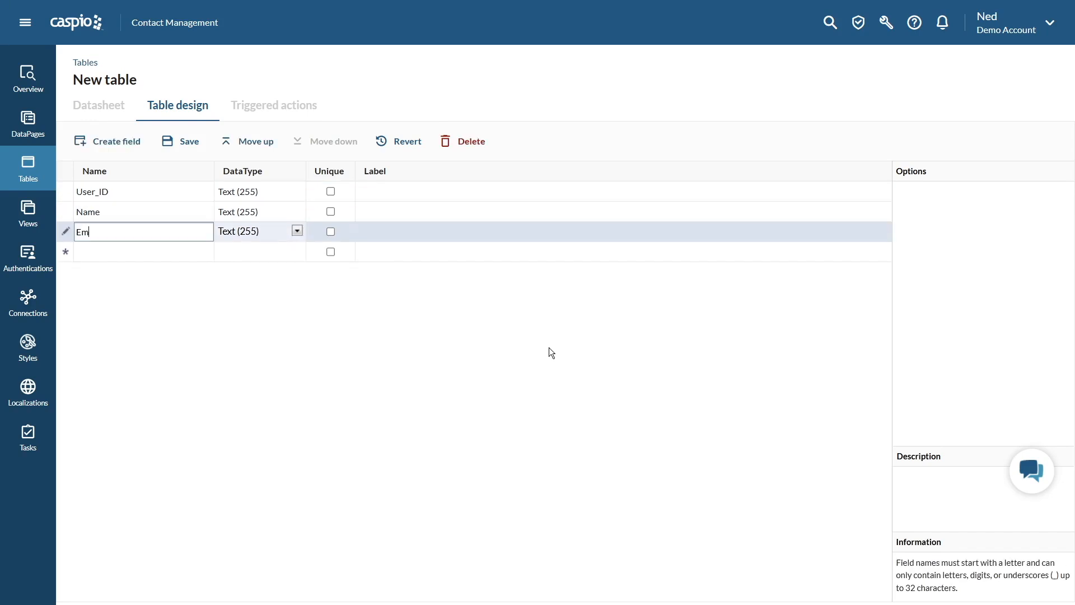
type("ail")
key("Tab")
key("Tab")
key("Tab")
key("Tab")
type("Passw")
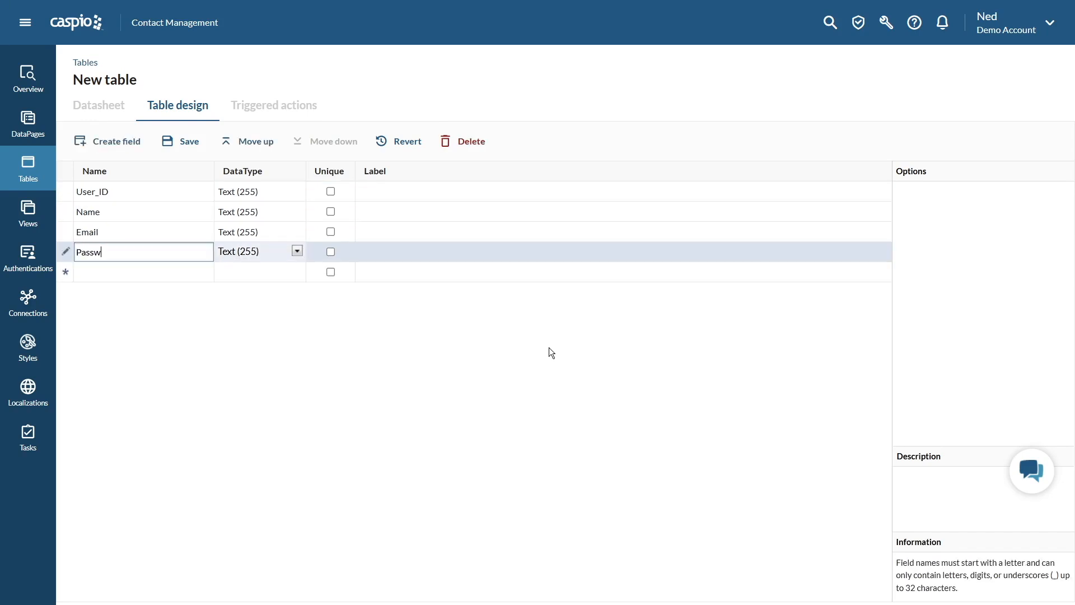
type("ord")
Make the Email field unique and set the data types of Password to Password and User_ID to GUID
left_click(331, 232)
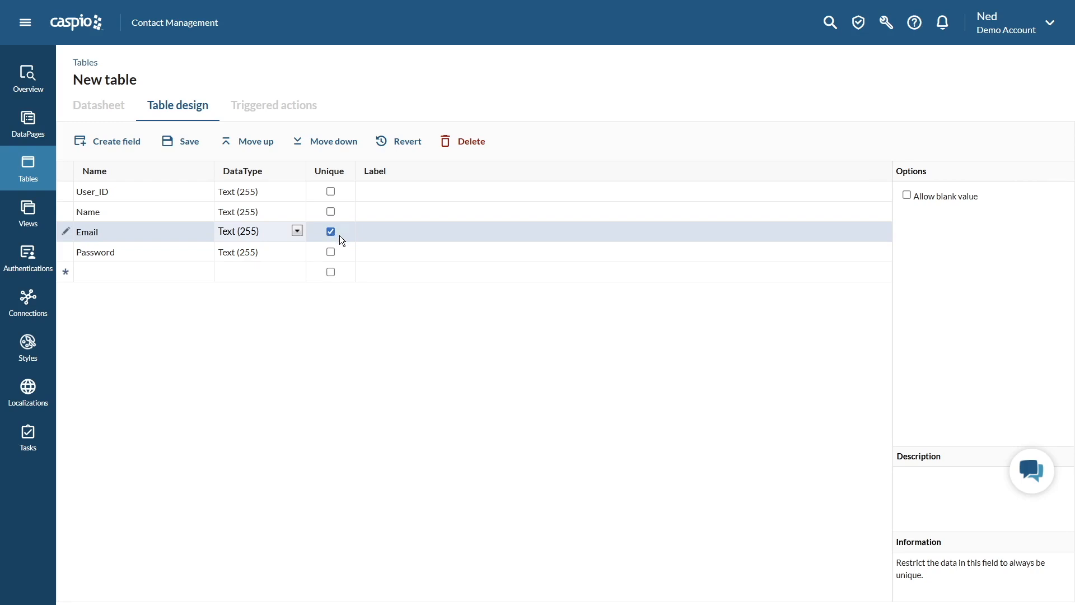
left_click(291, 253)
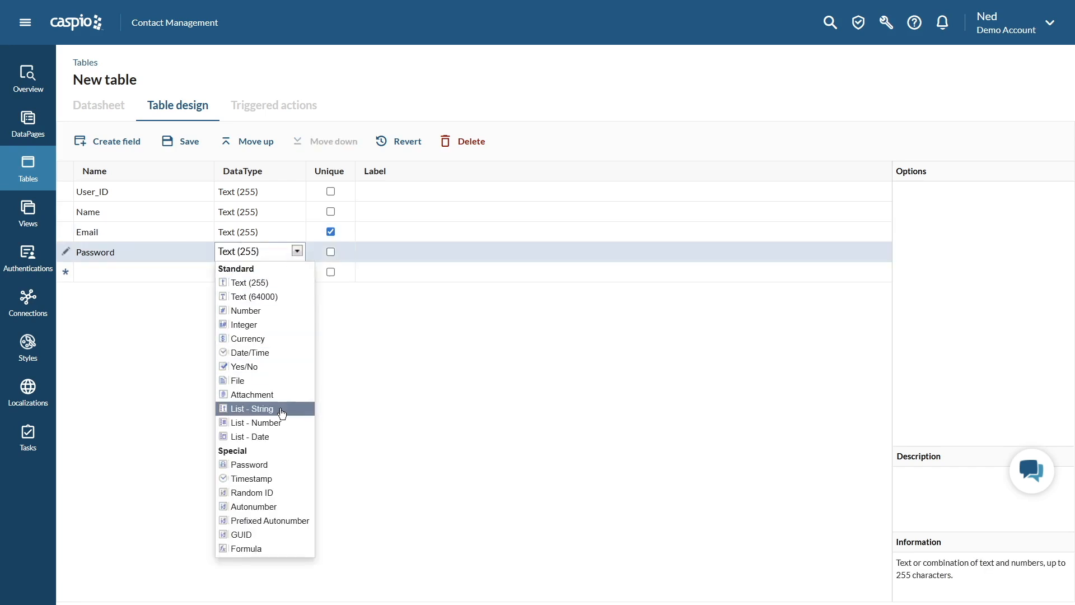
left_click(281, 467)
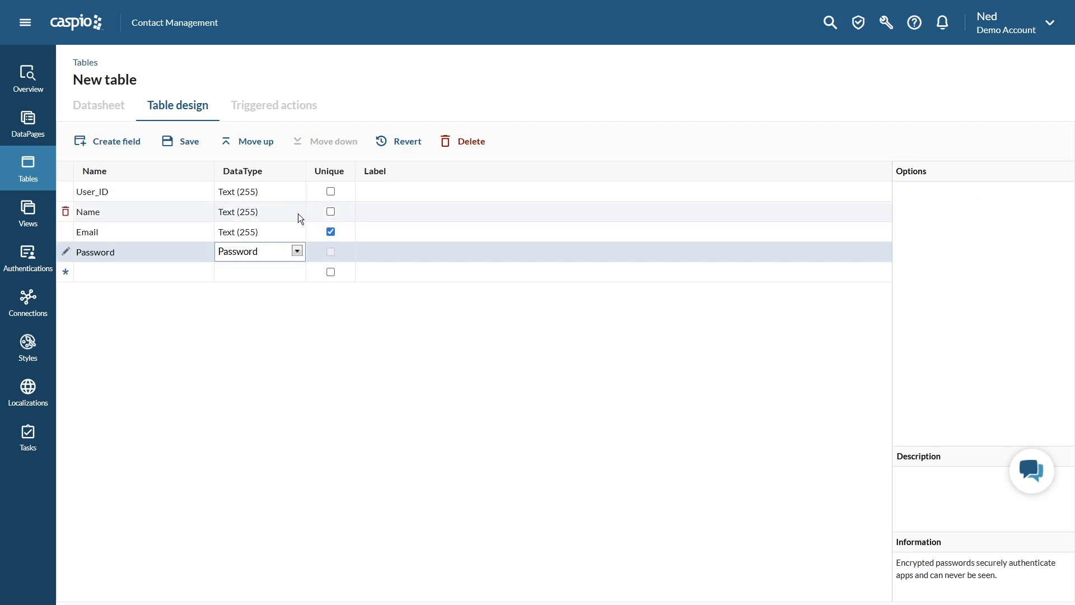
left_click(292, 192)
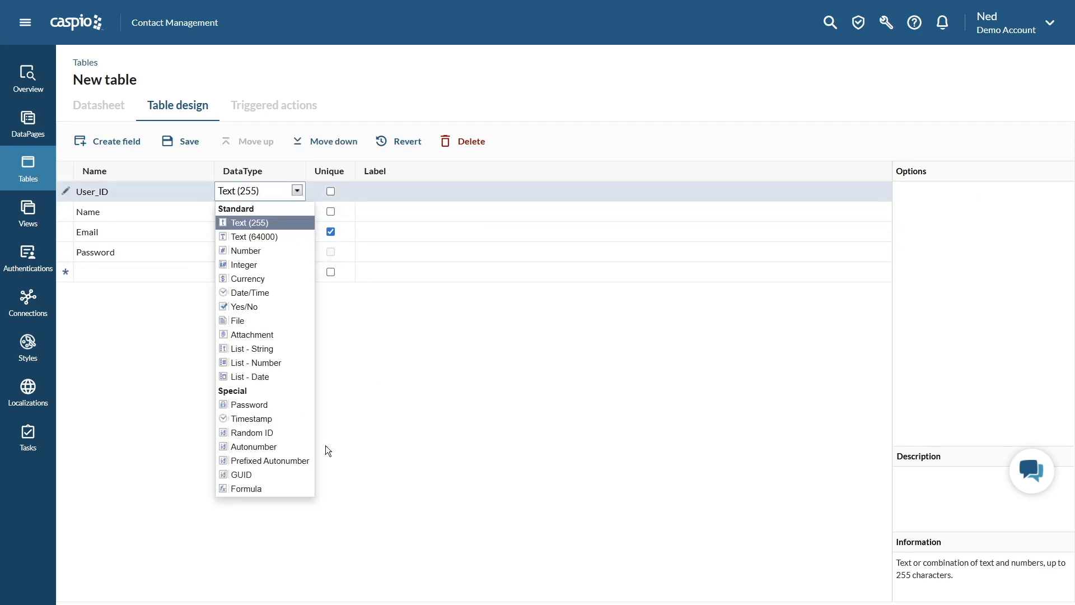
left_click(268, 474)
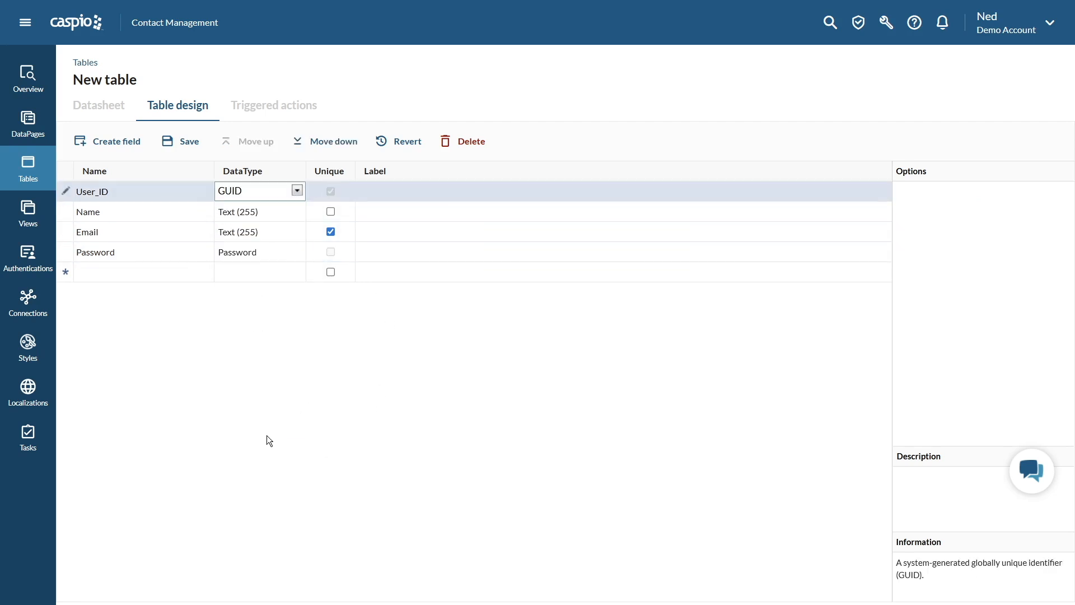
Save the new table under the name bridge_tbl_cm_users
left_click(192, 143)
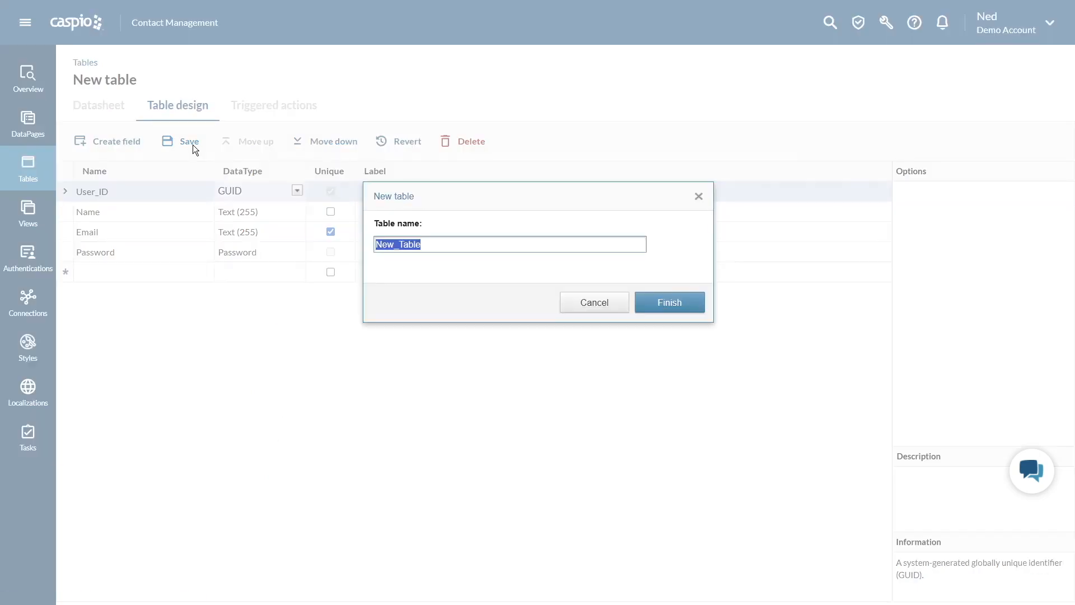
type("bridge_tbl_cm_users")
key("Return")
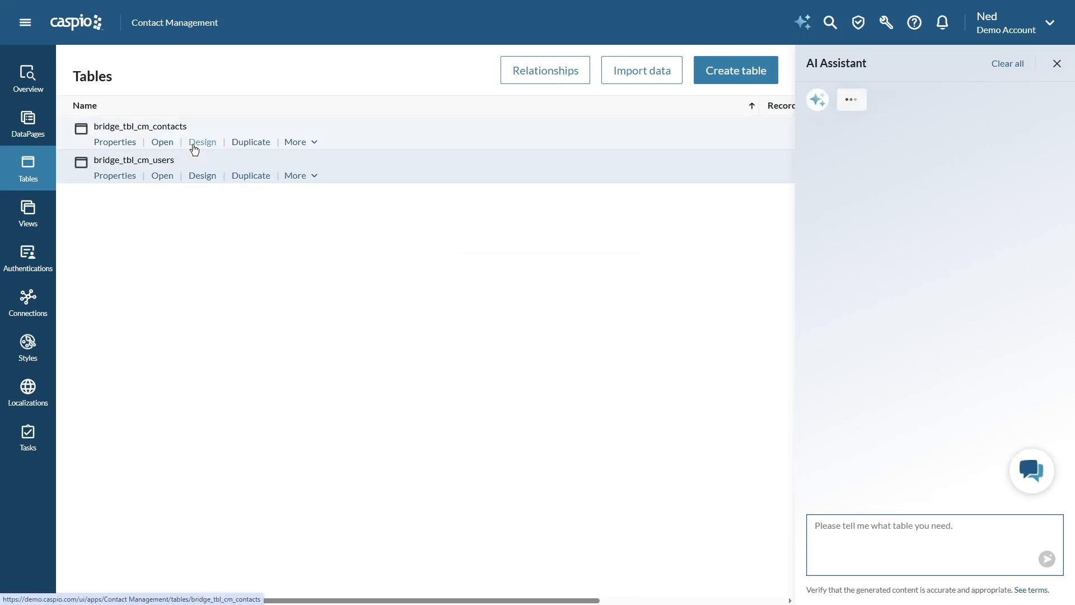
Create another table with the single Text (255) field Contact_Status and save it as bridge_tbl_cm_statuses
left_click(725, 80)
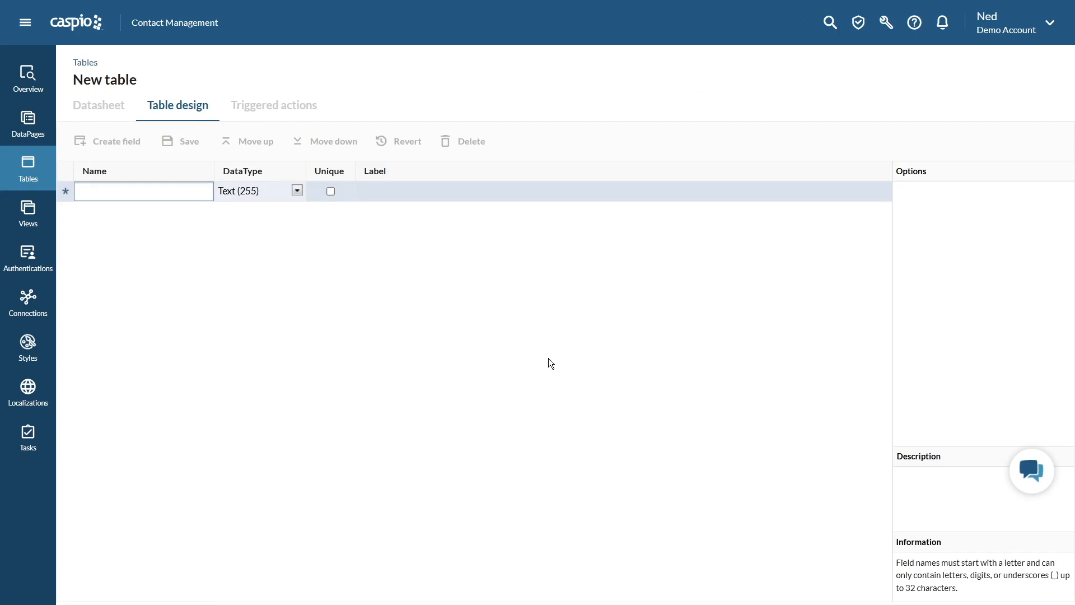
type("Contact_Status")
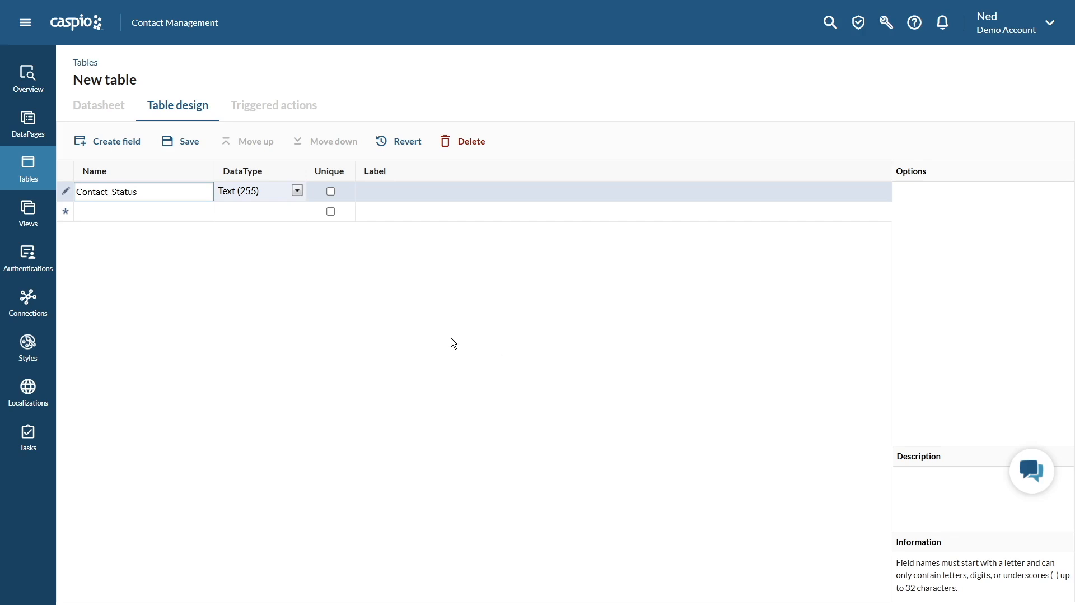
left_click(192, 146)
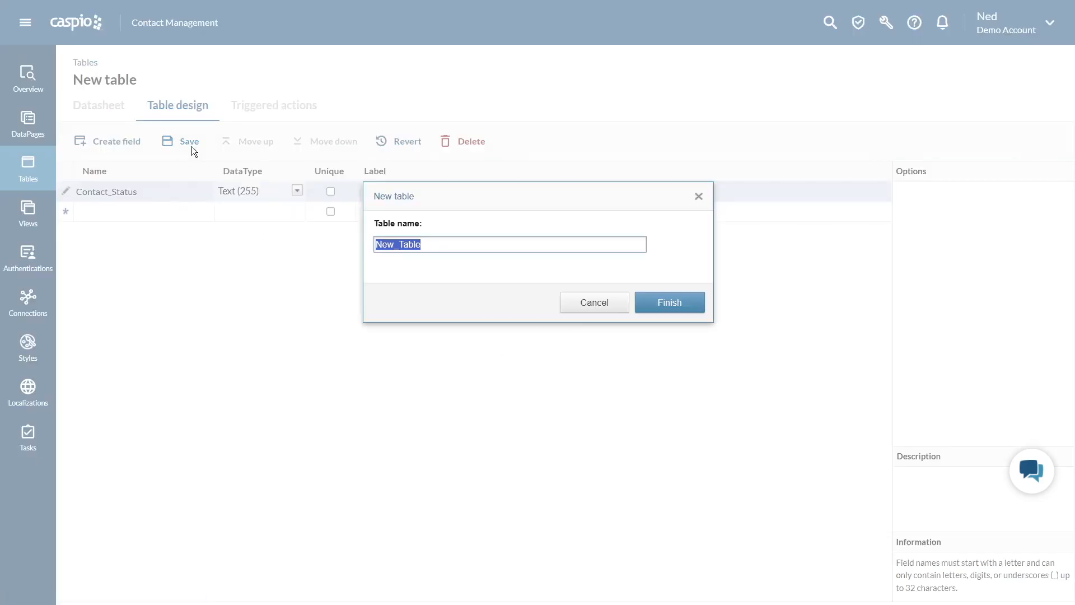
type("bridge_tbl_cm_statuses")
key("Return")
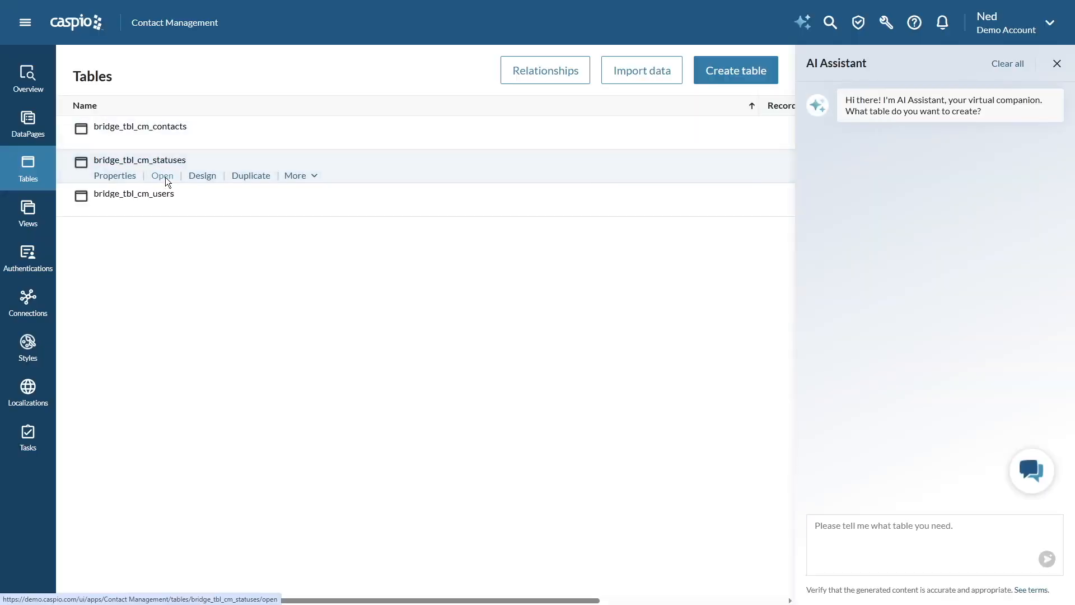
Enter the records Open and Closed in the bridge_tbl_cm_statuses datasheet and return to the list of tables
left_click(164, 176)
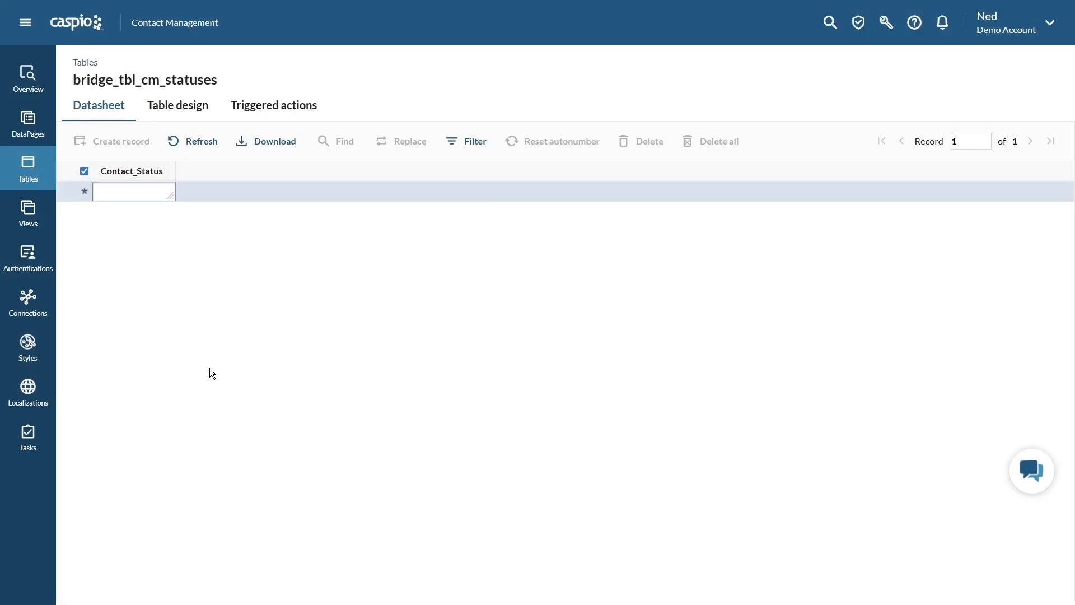
type("Open")
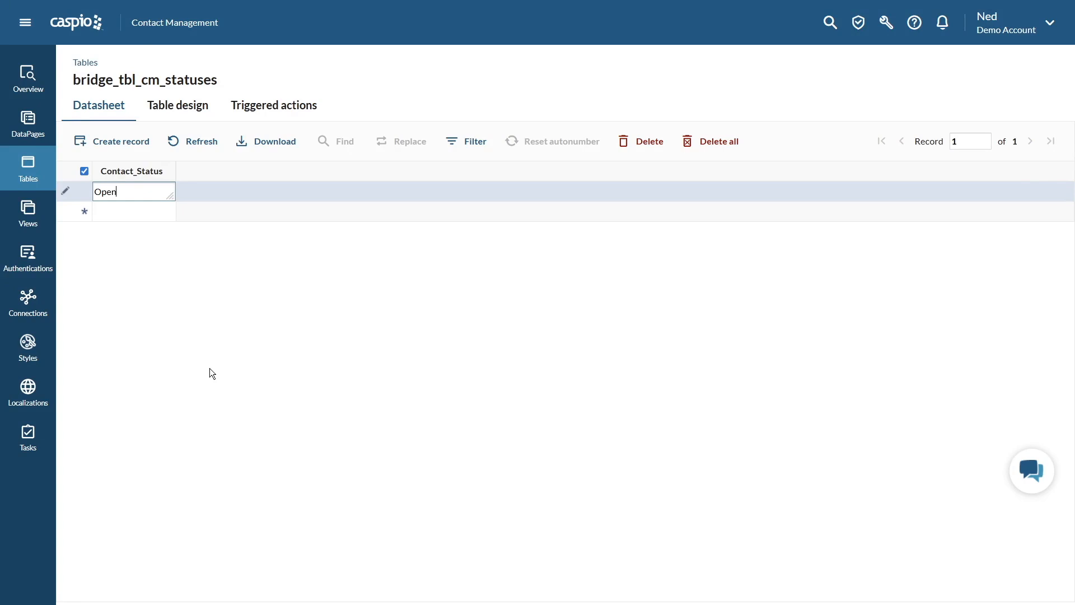
key("Return")
type("Closed")
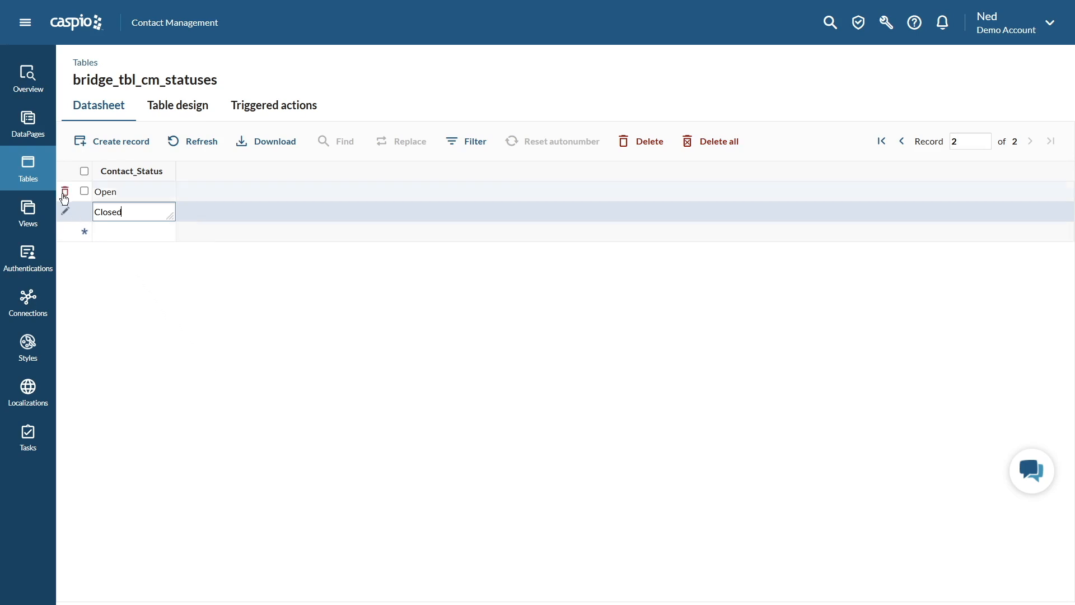
left_click(30, 169)
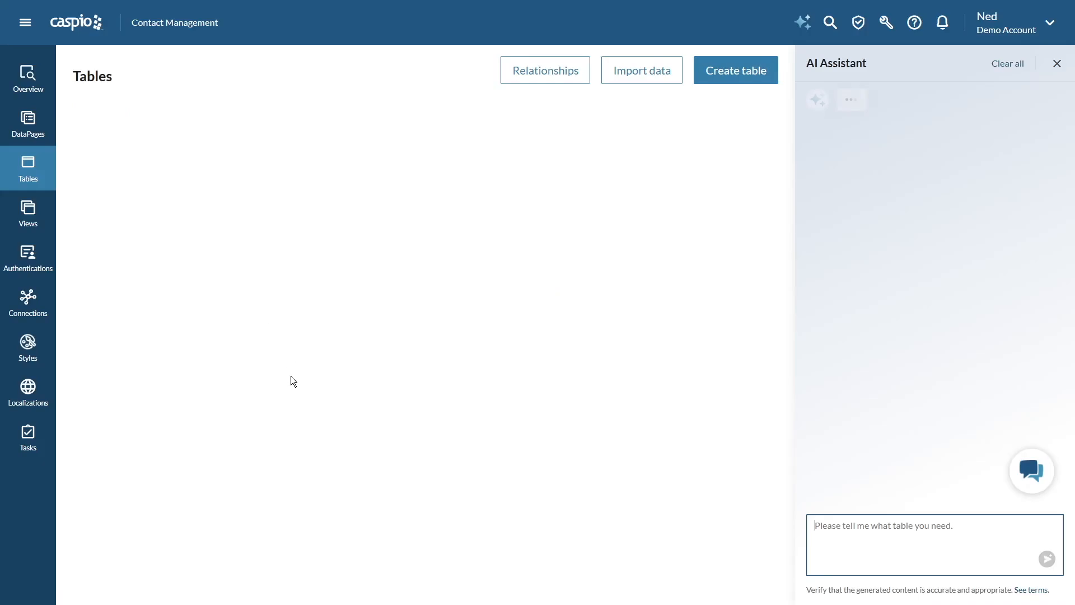